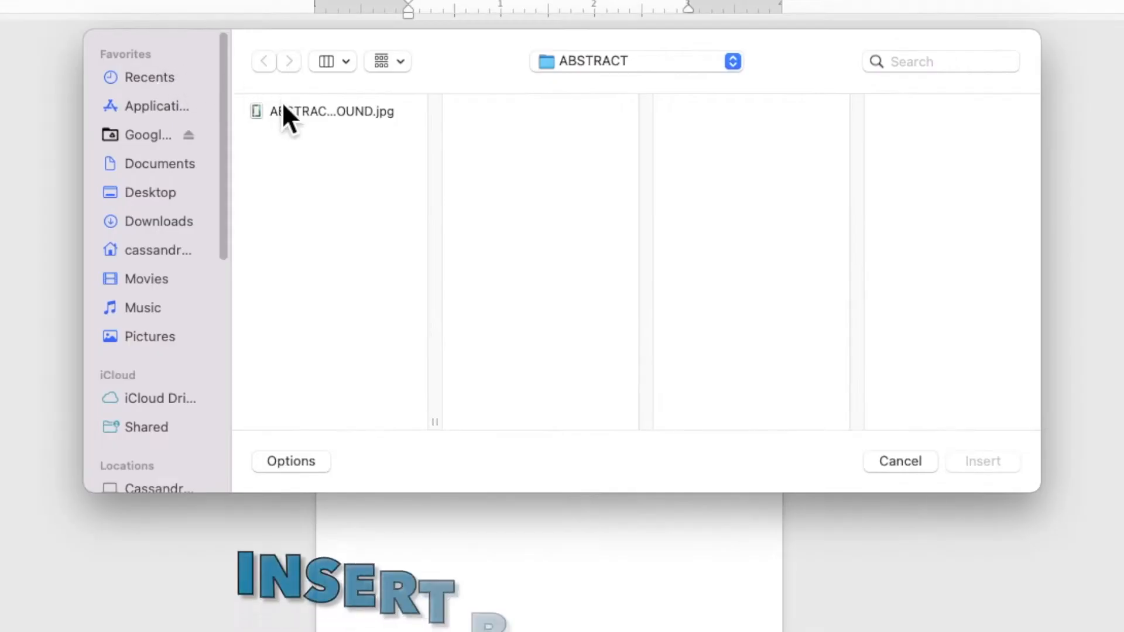
Insert the picture ABSTRACT BACKGROUND.jpg and set its text wrapping to Behind Text.
left_click(316, 113)
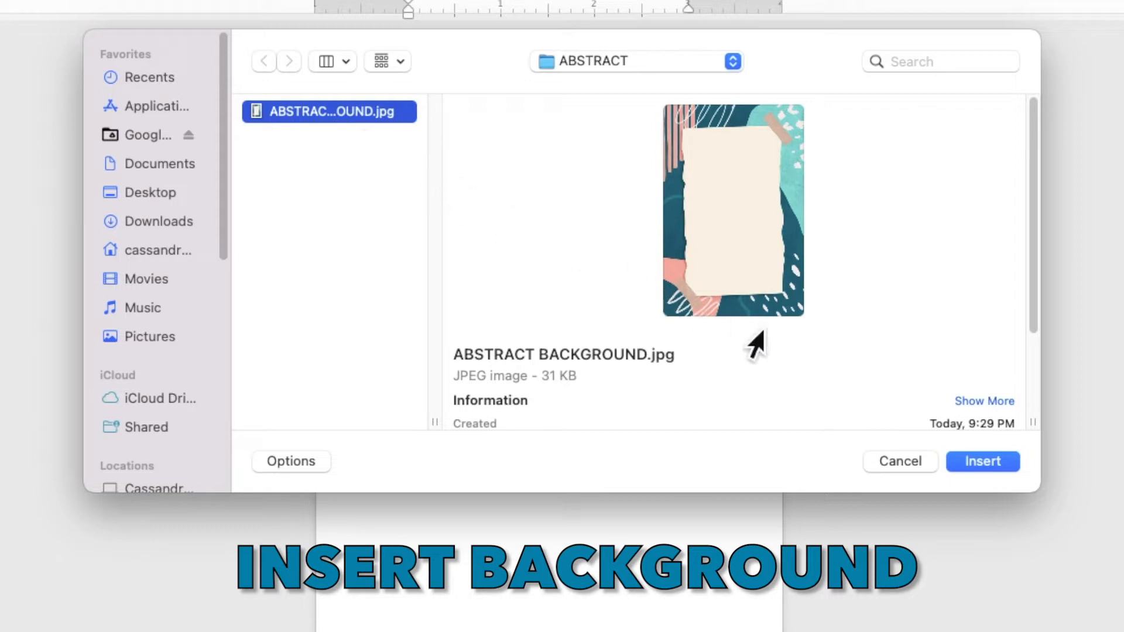
left_click(968, 464)
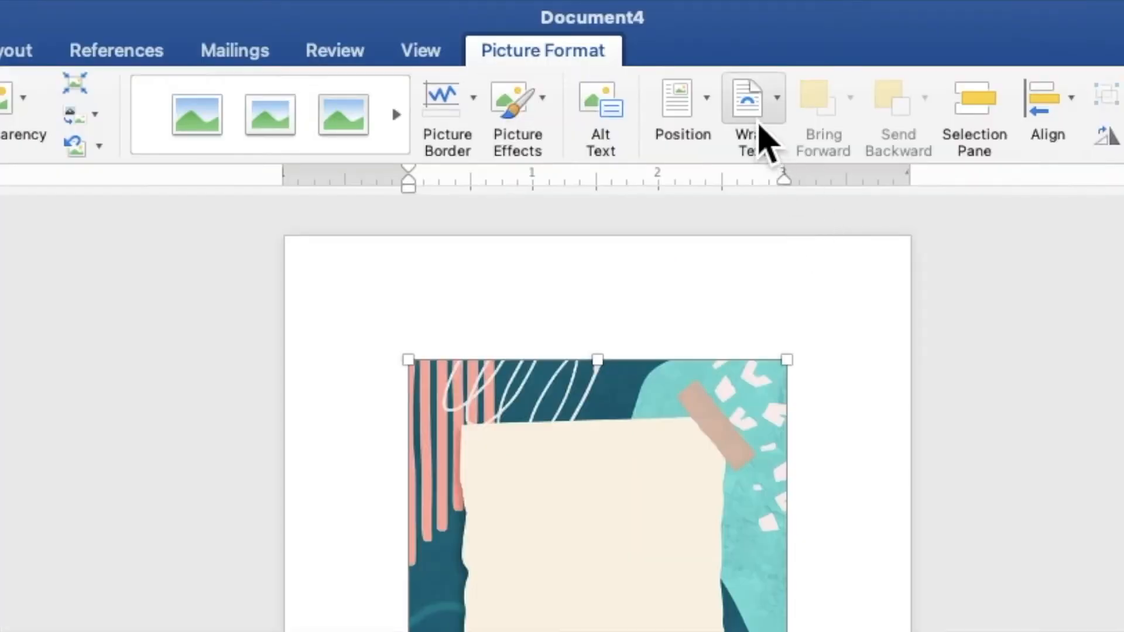
left_click(656, 45)
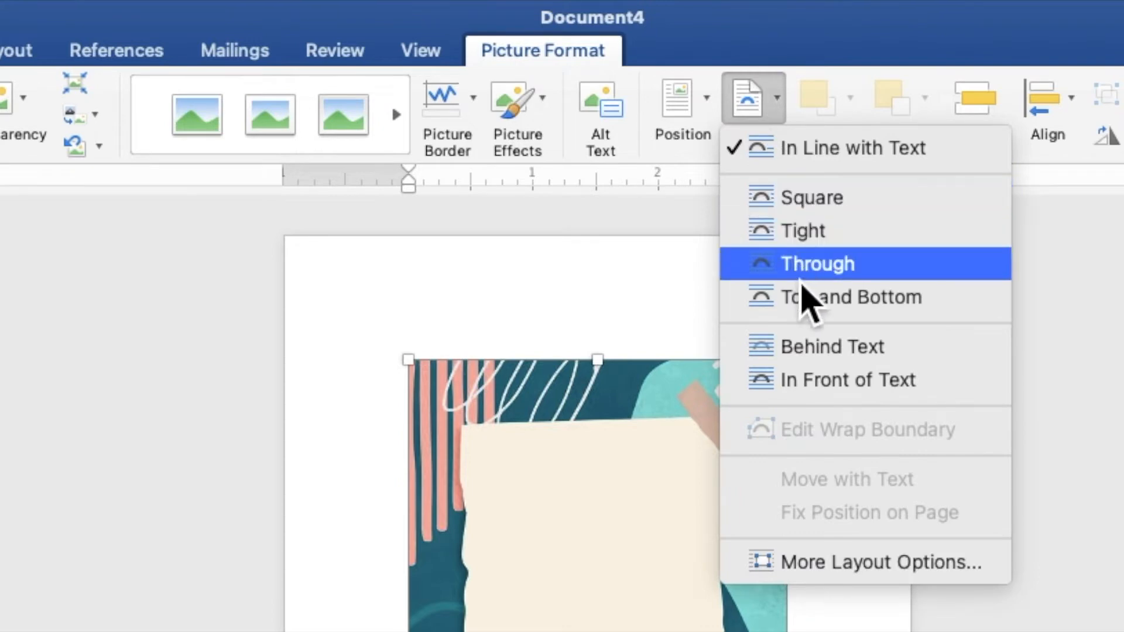
left_click(815, 351)
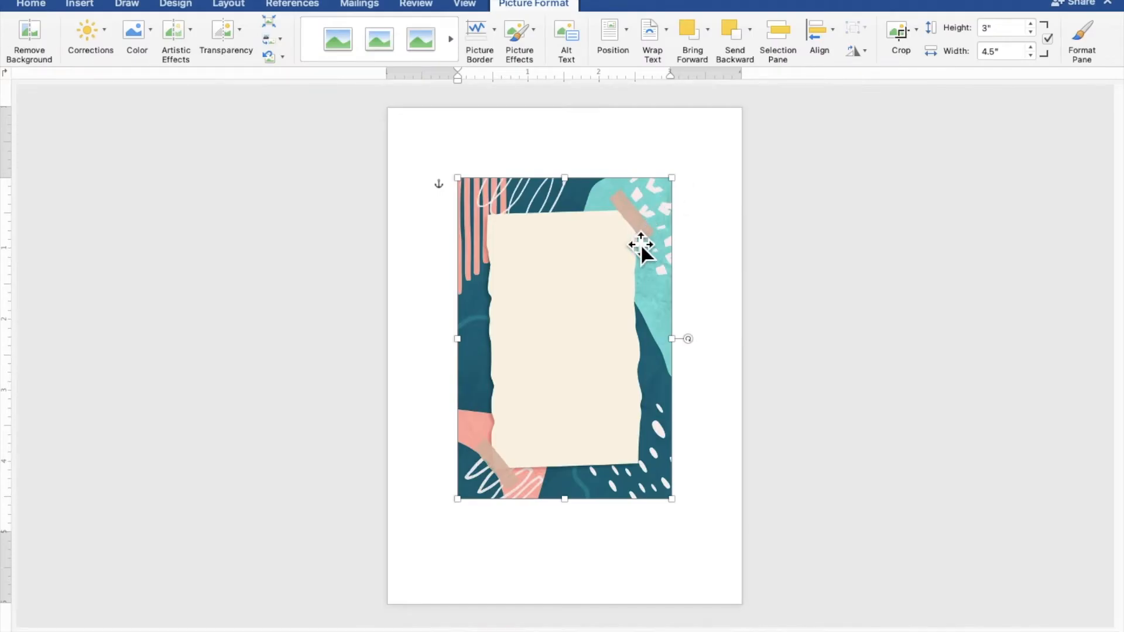
Align the background picture with the page's upper-left corner, enlarge it to about 5 by 7.5 inches, and shift it up slightly to cover the page.
left_click_drag(643, 244, 568, 171)
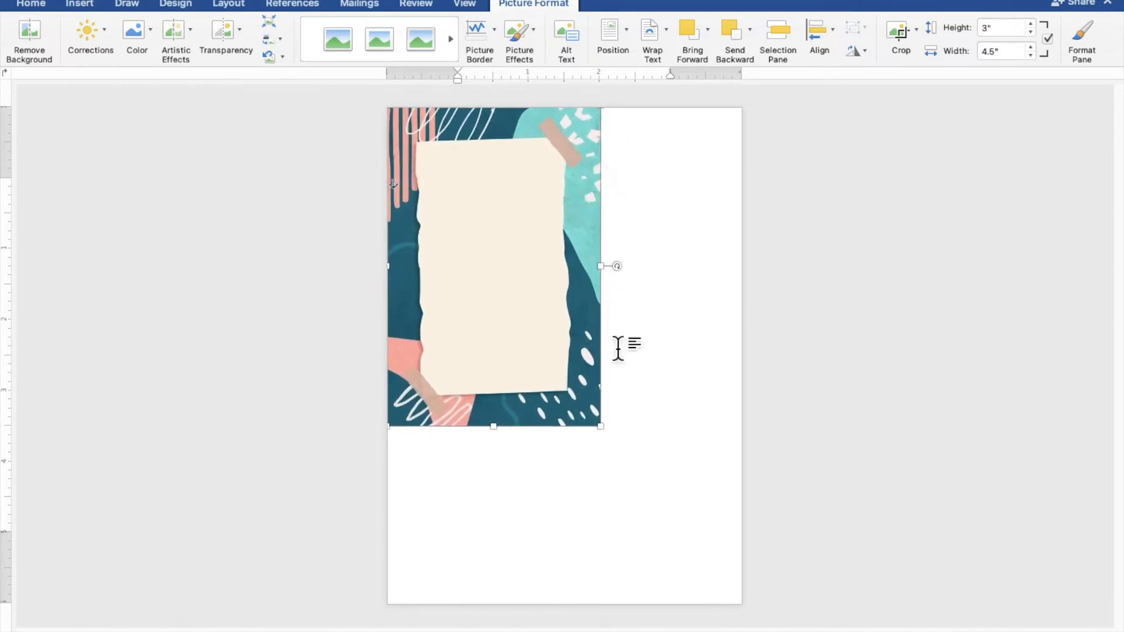
left_click_drag(603, 428, 739, 630)
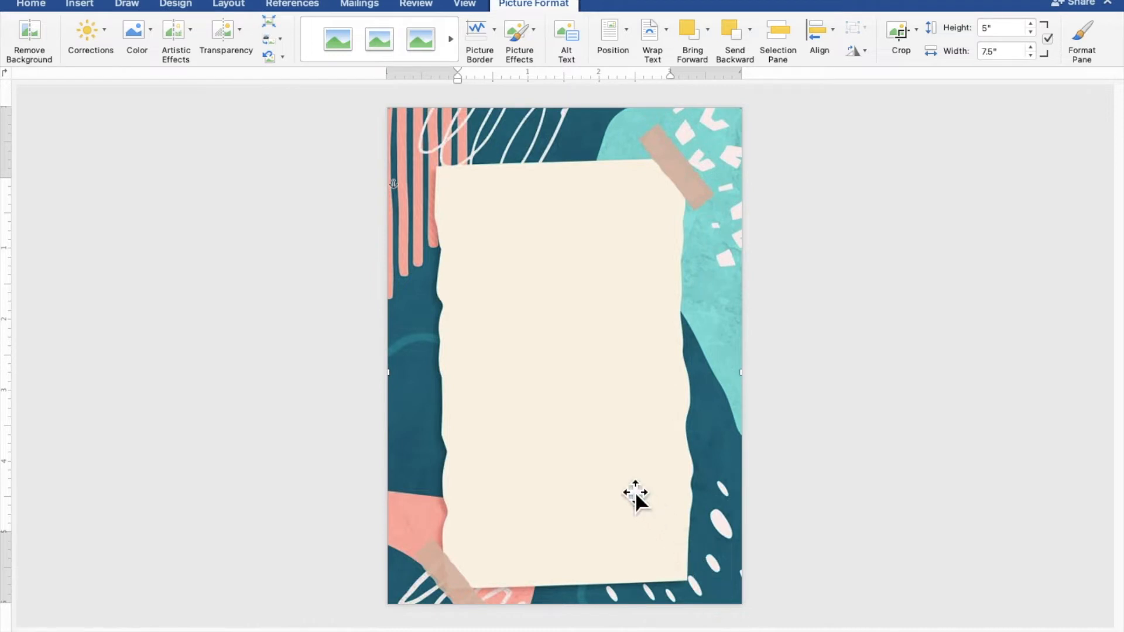
left_click_drag(634, 491, 634, 475)
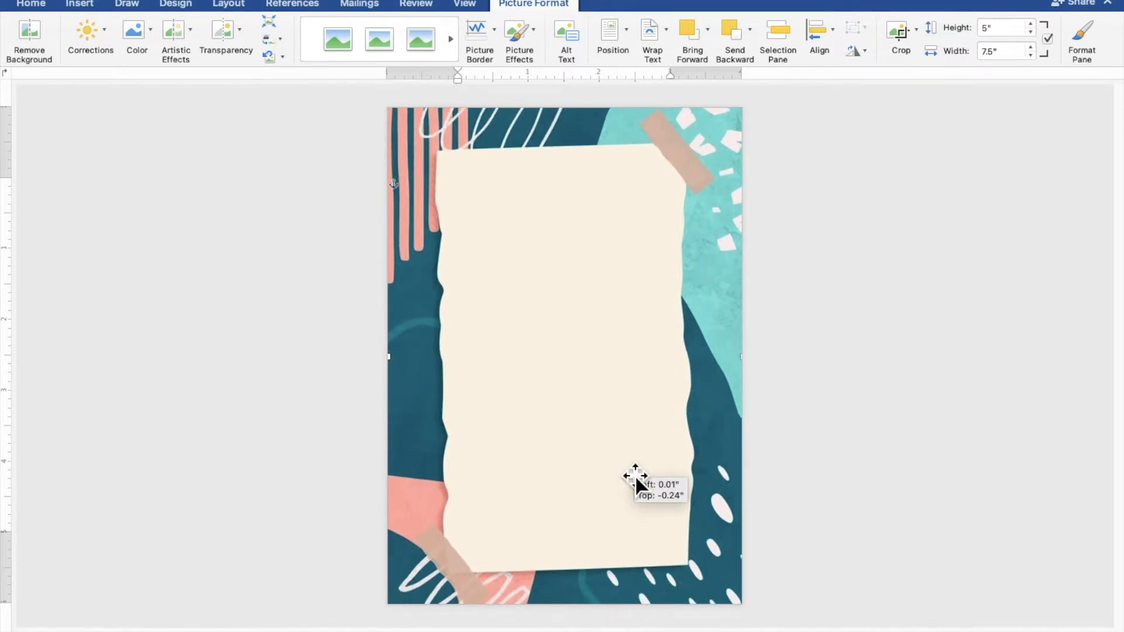
left_click_drag(634, 475, 635, 475)
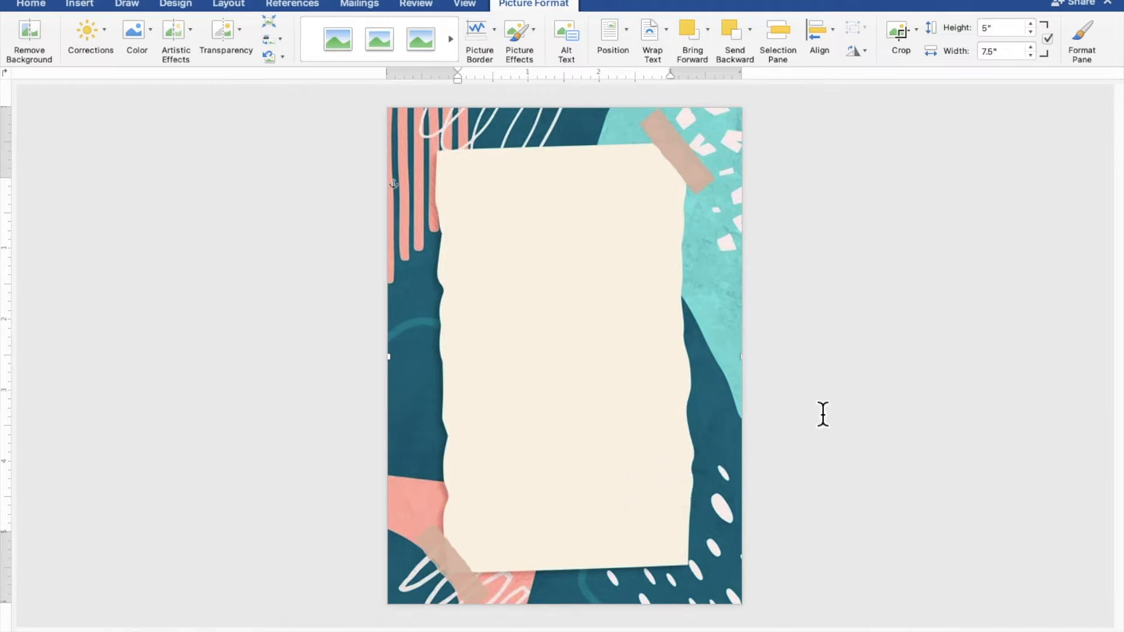
left_click(963, 384)
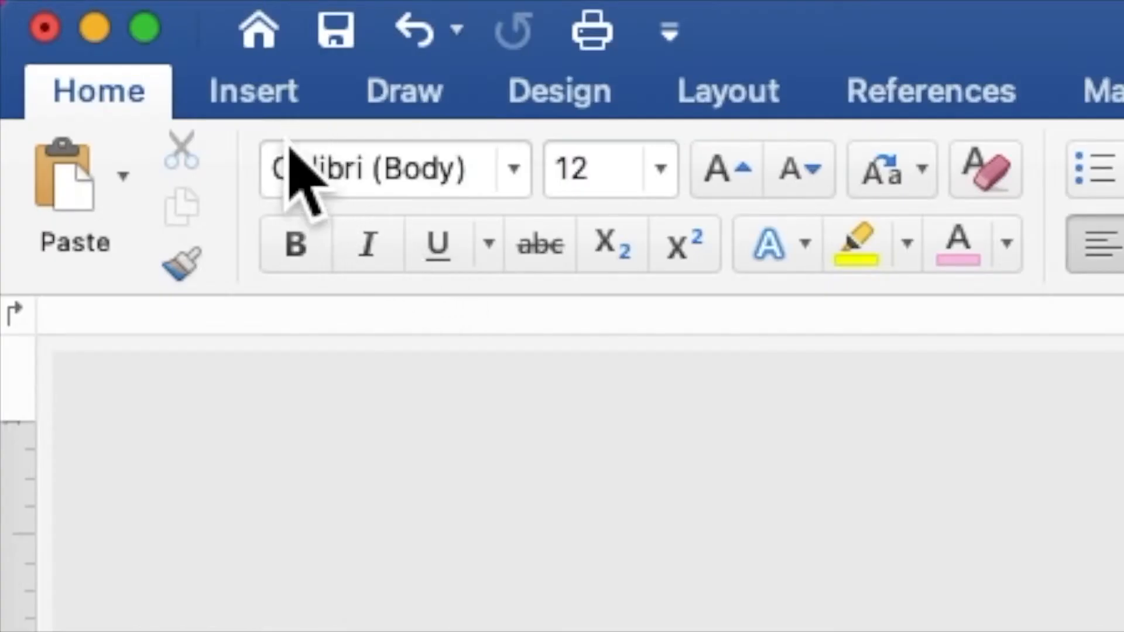
Draw a rectangle about 5 inches tall and 3.8 inches wide over the cream paper area of the background.
left_click(258, 97)
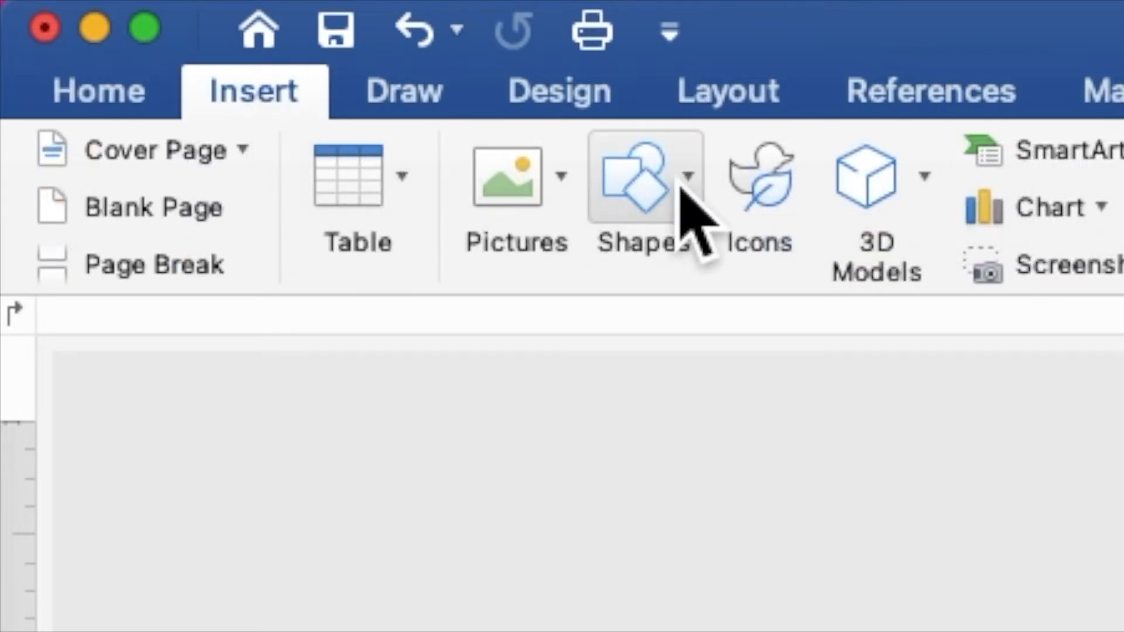
left_click(685, 220)
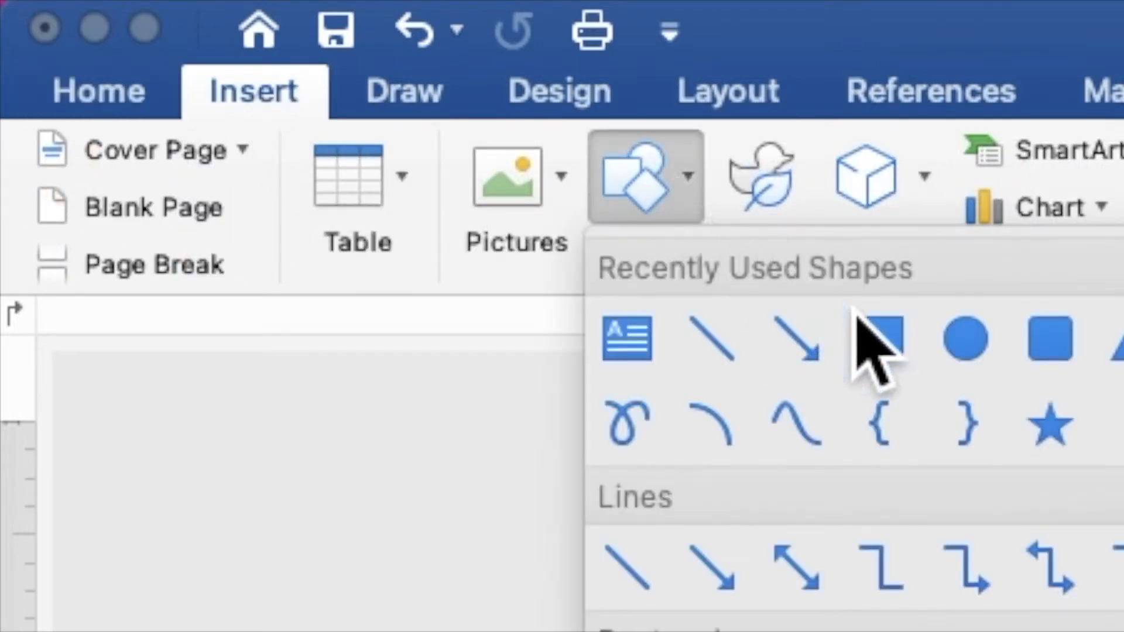
left_click(889, 349)
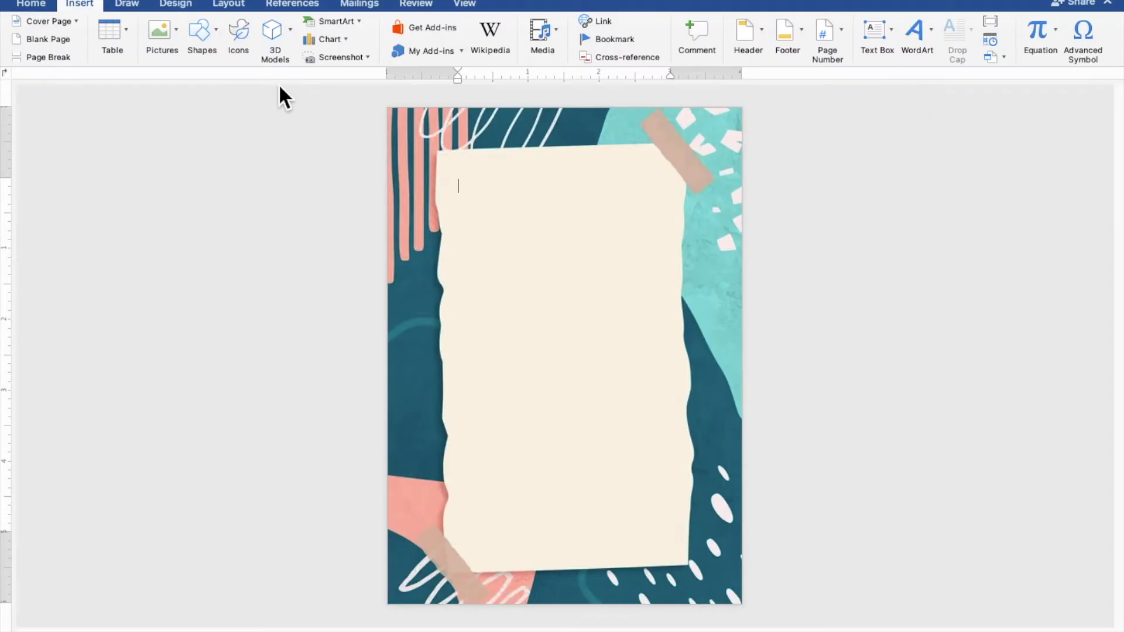
mouse_move(432, 200)
left_mouse_down()
mouse_move(599, 532)
mouse_move(652, 558)
mouse_move(713, 563)
left_mouse_up()
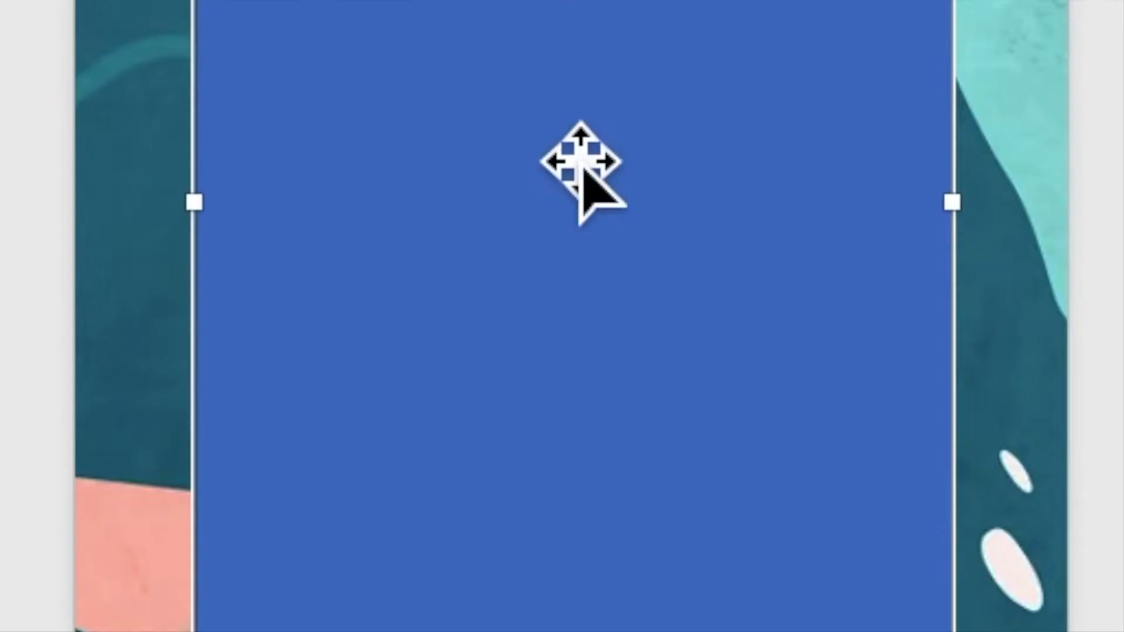
Add the text "TOGETHER WITH THEIR FAMILIES" inside the blue rectangle.
right_click(559, 353)
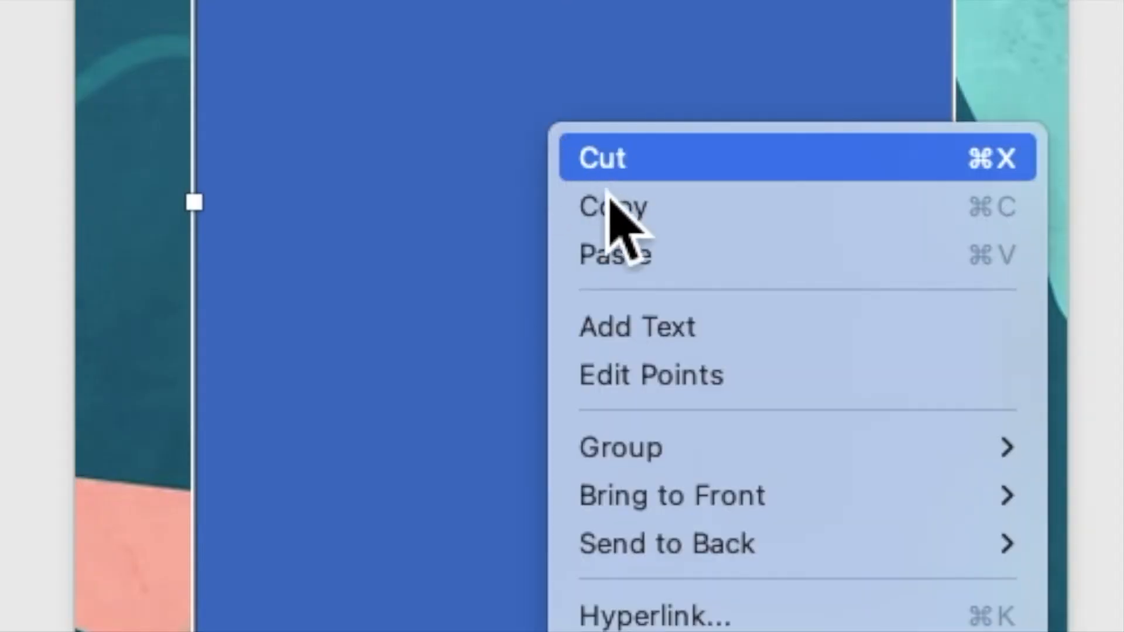
left_click(664, 339)
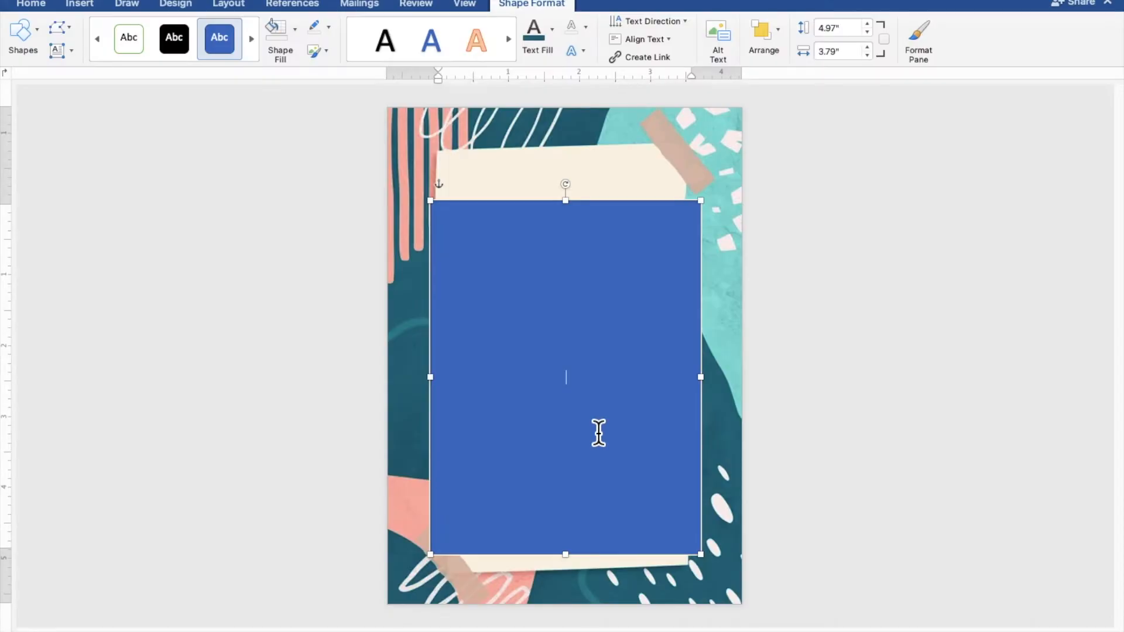
scroll(599, 433, "up", 10)
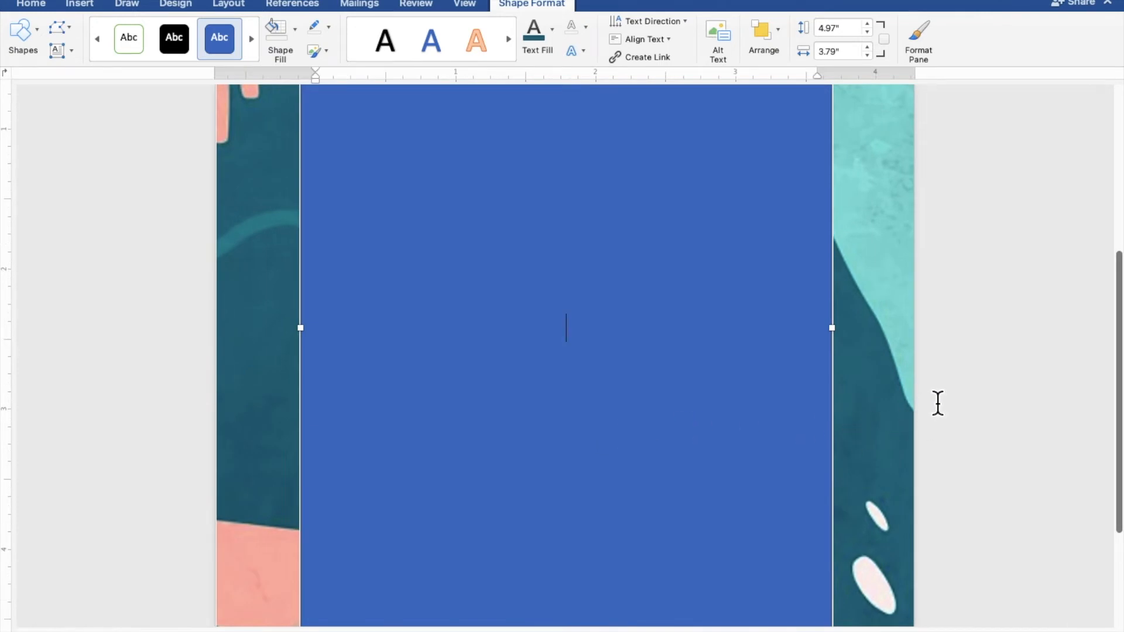
type("GETHER WITH THEIR FAMILIES")
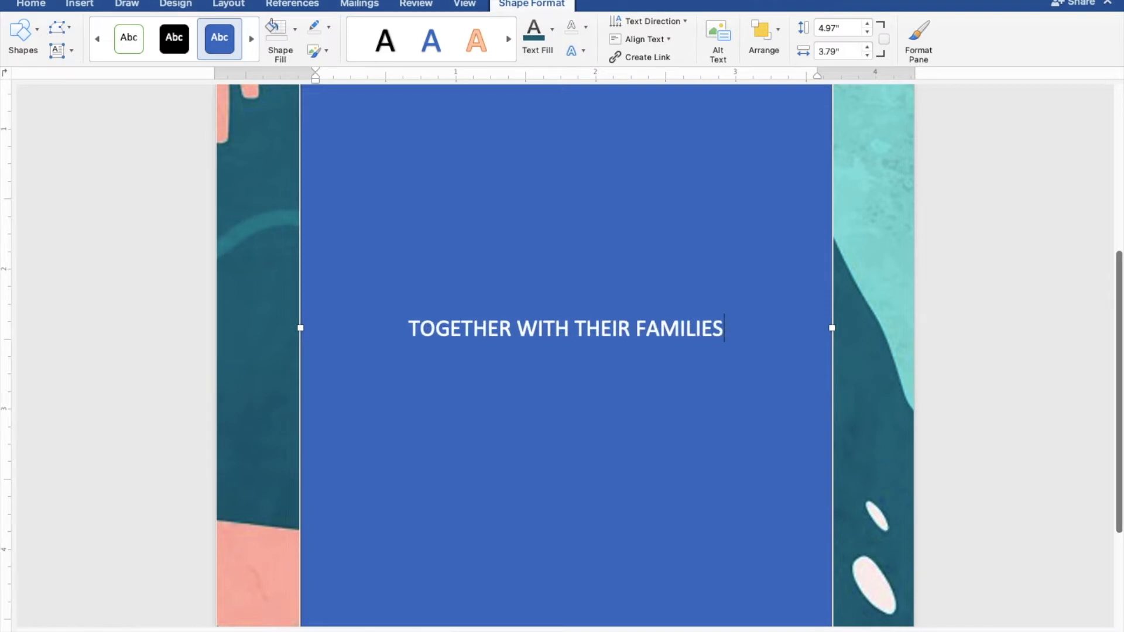
Leave a blank line below the opening line and enter the groom's full name.
key("Return")
key("Return")
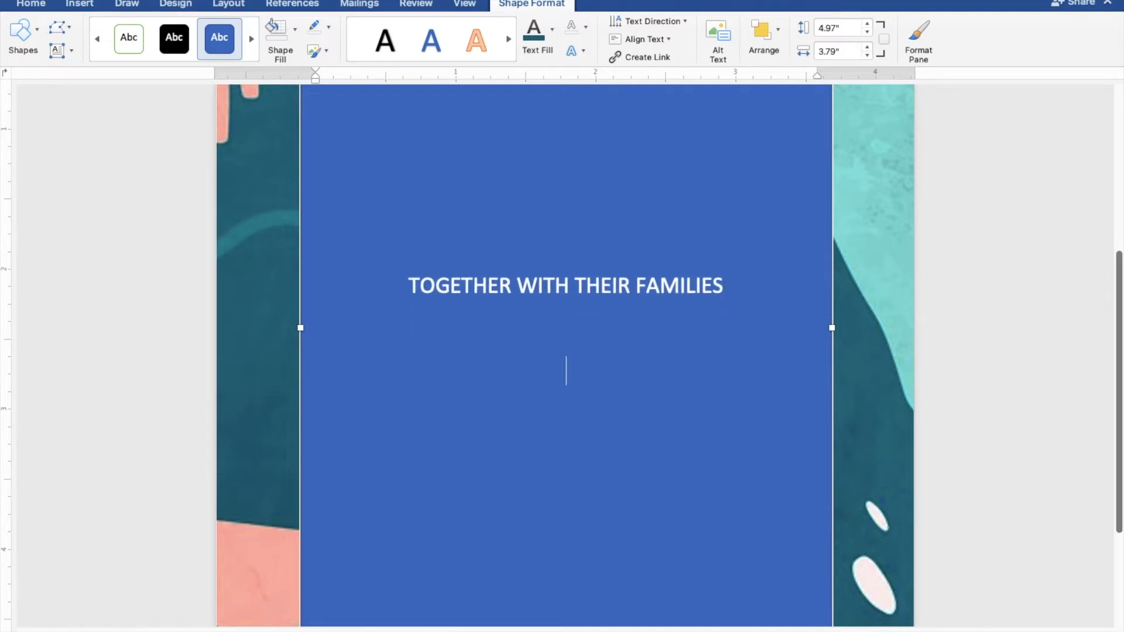
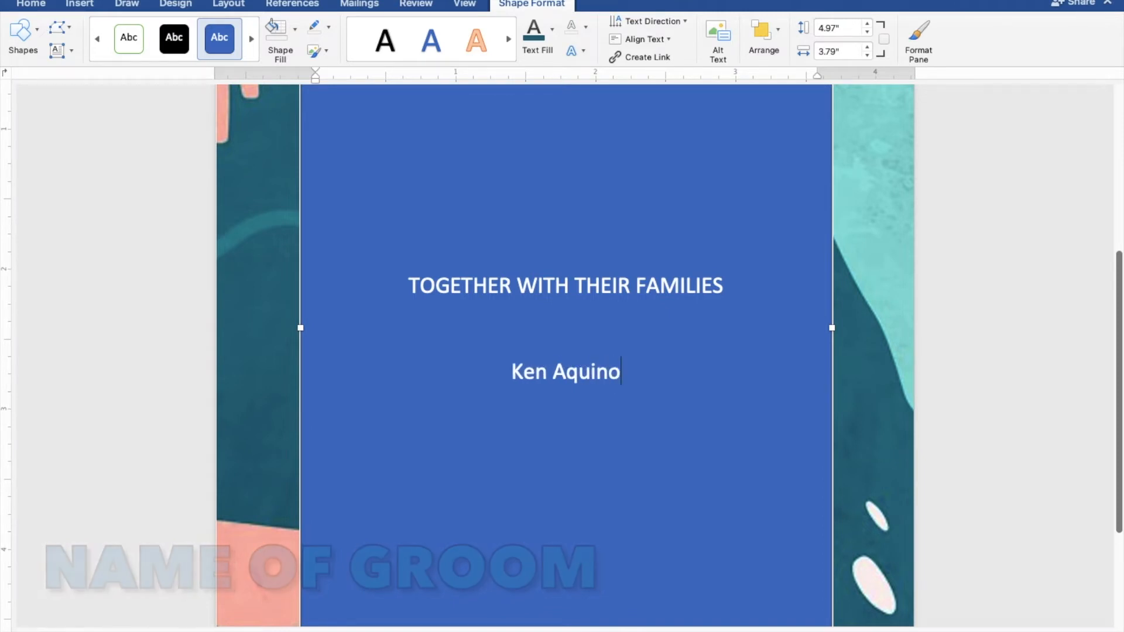
Add "AND" on a new line below the groom's name and the bride's full name on the line after it.
key("Return")
type("AND")
key("Return")
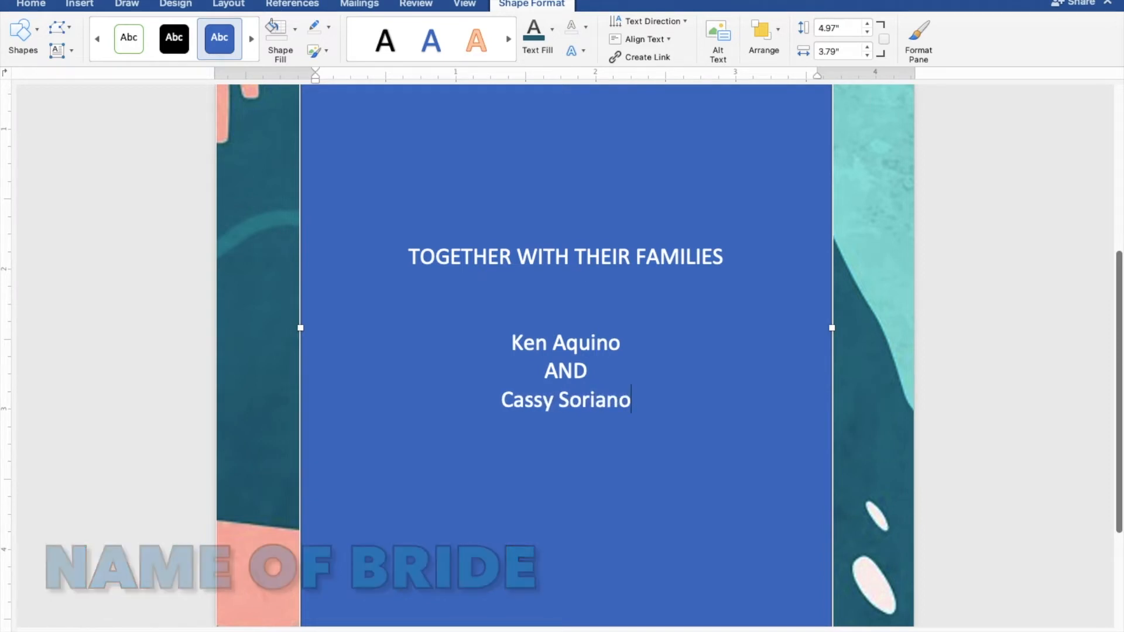
Leave two blank lines below the bride's name and enter "REQUEST THE PLEASURE OF YOUR PRESENCE".
key("Return")
key("Return")
key("Return")
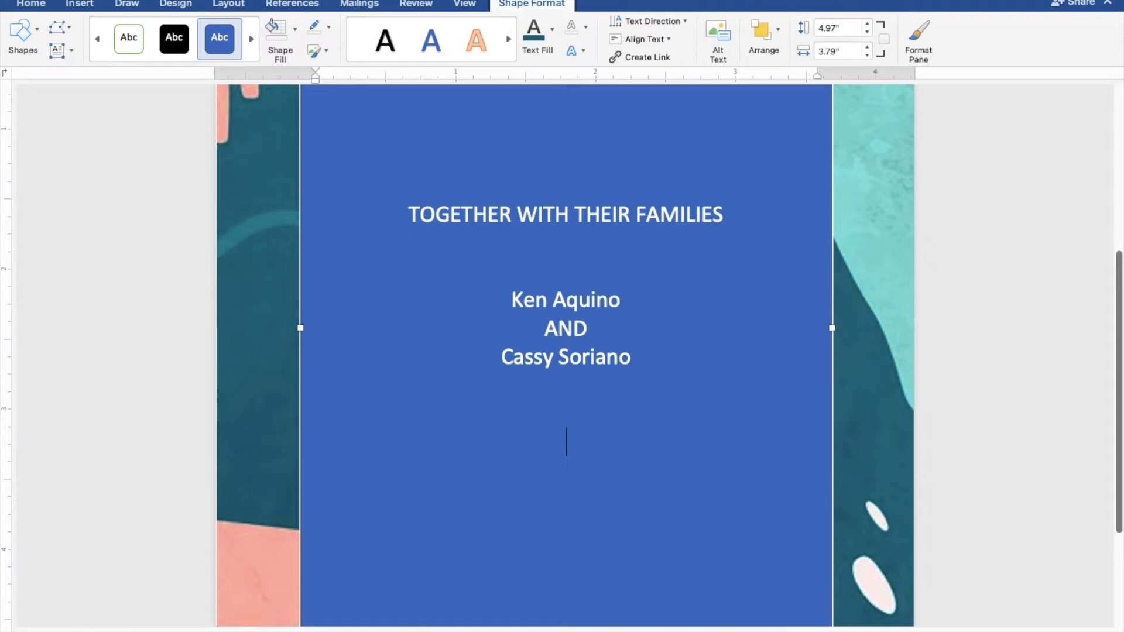
type("REQUE")
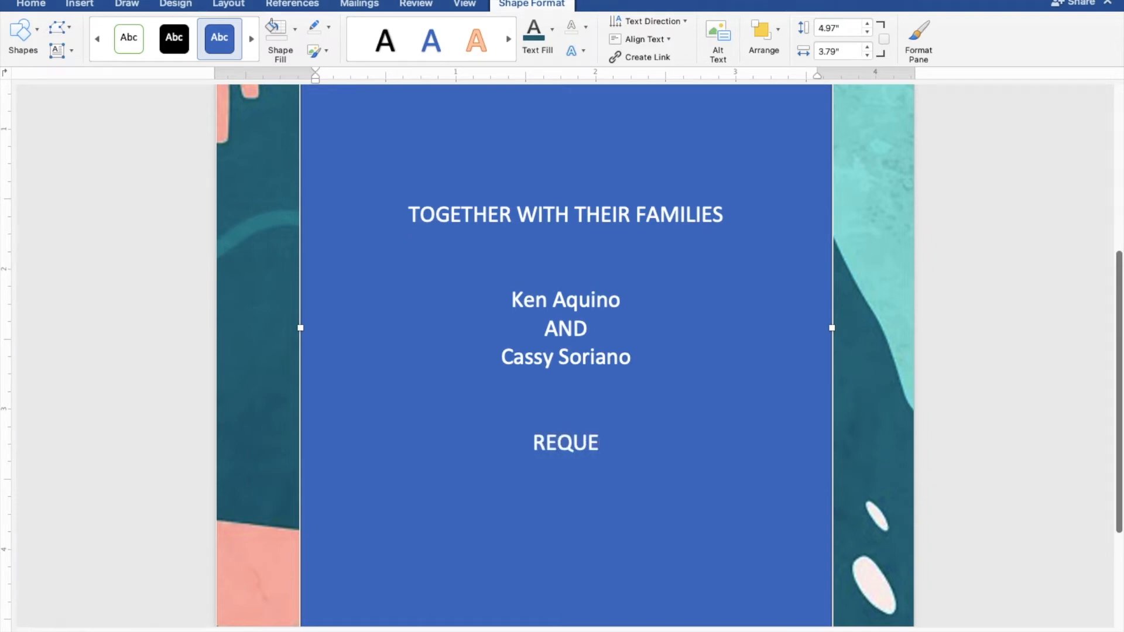
type("ST THE ")
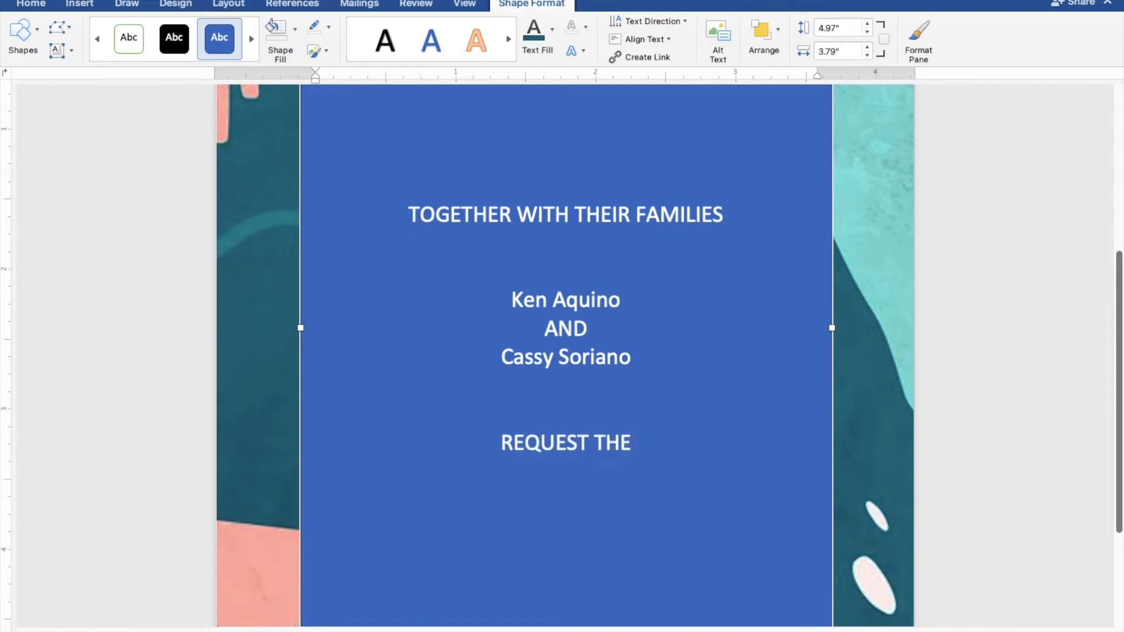
type("PLEAS")
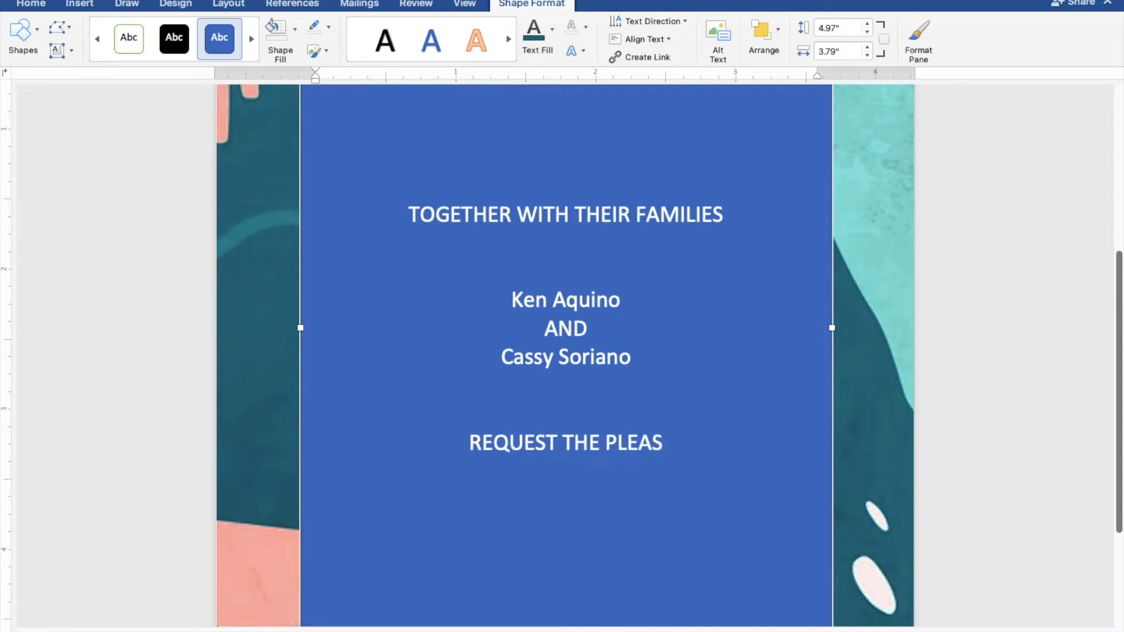
type("URE OF YOUR PRESENCE")
Add the line "AS THEY JOYFULLY UNITE IN MARRIAGE" directly below the request line.
key("Return")
type("A")
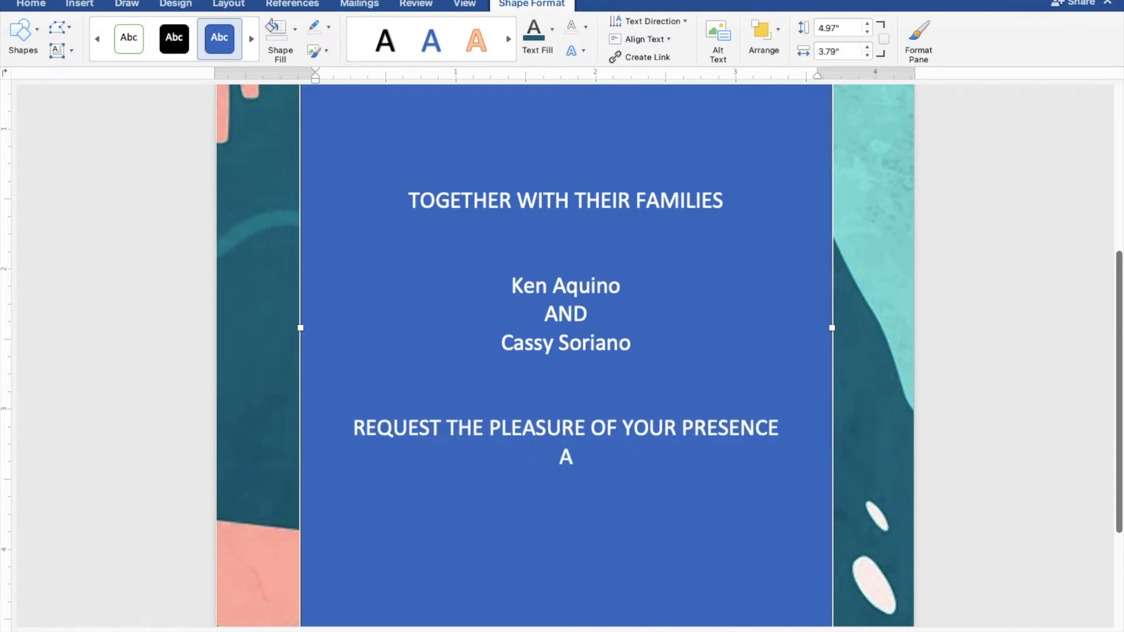
type("S THE")
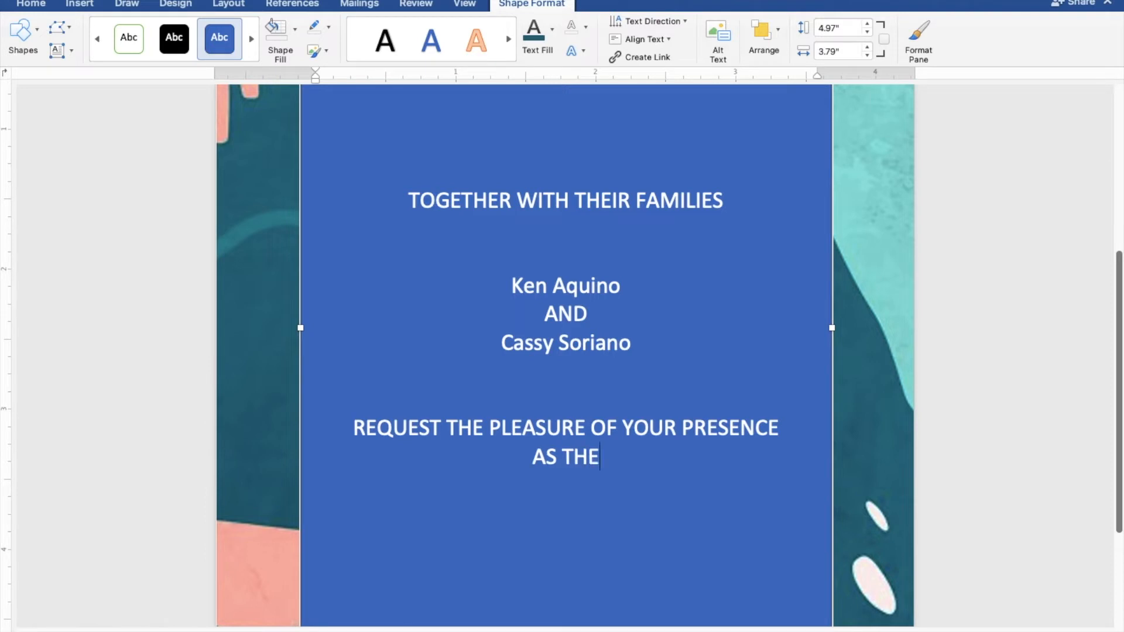
type("Y JOY")
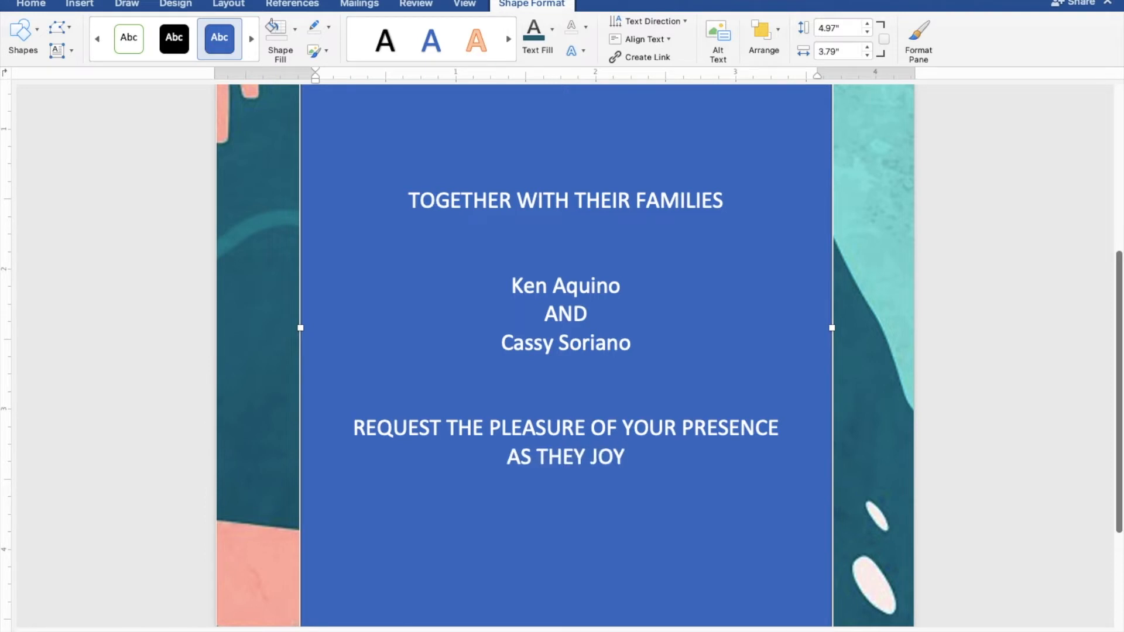
type("FULLY")
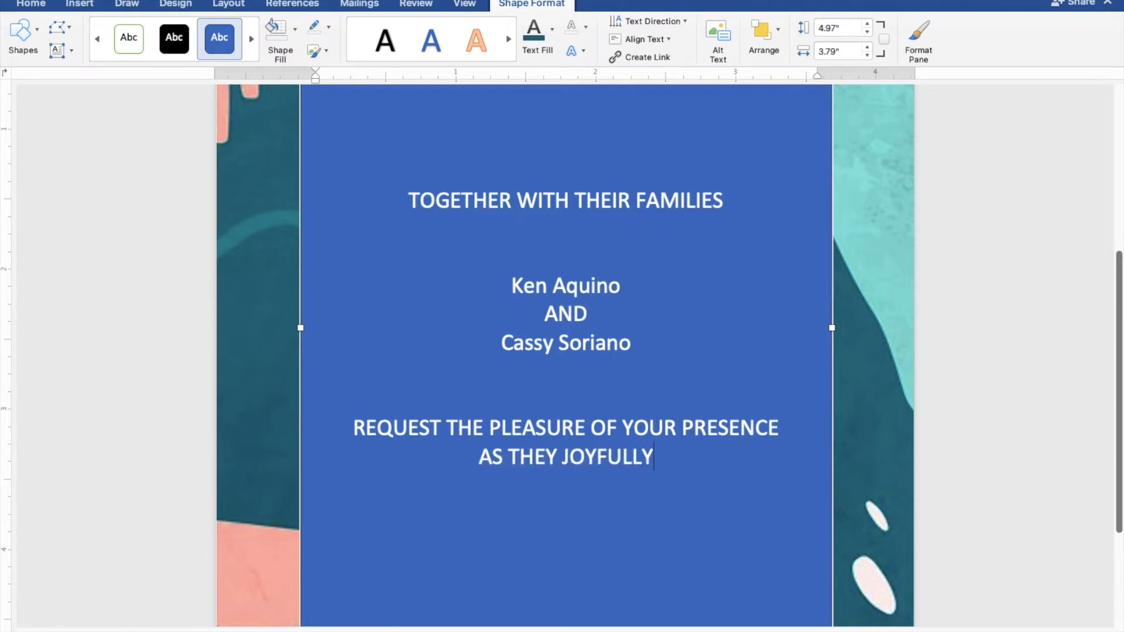
type(" UNITE")
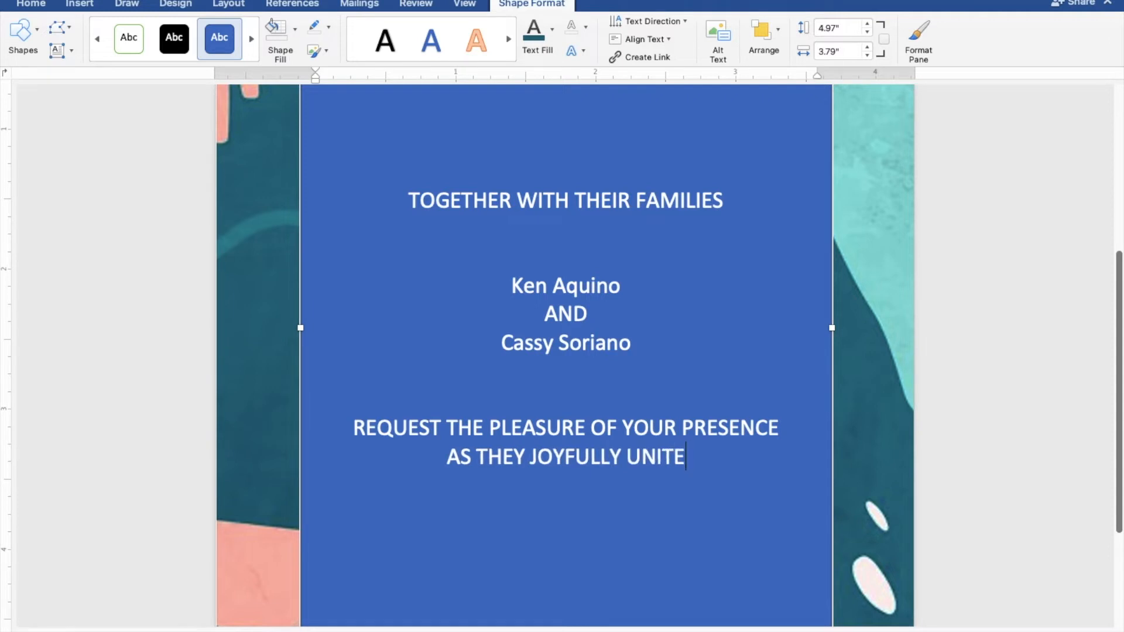
type(" IN MARRIAGE")
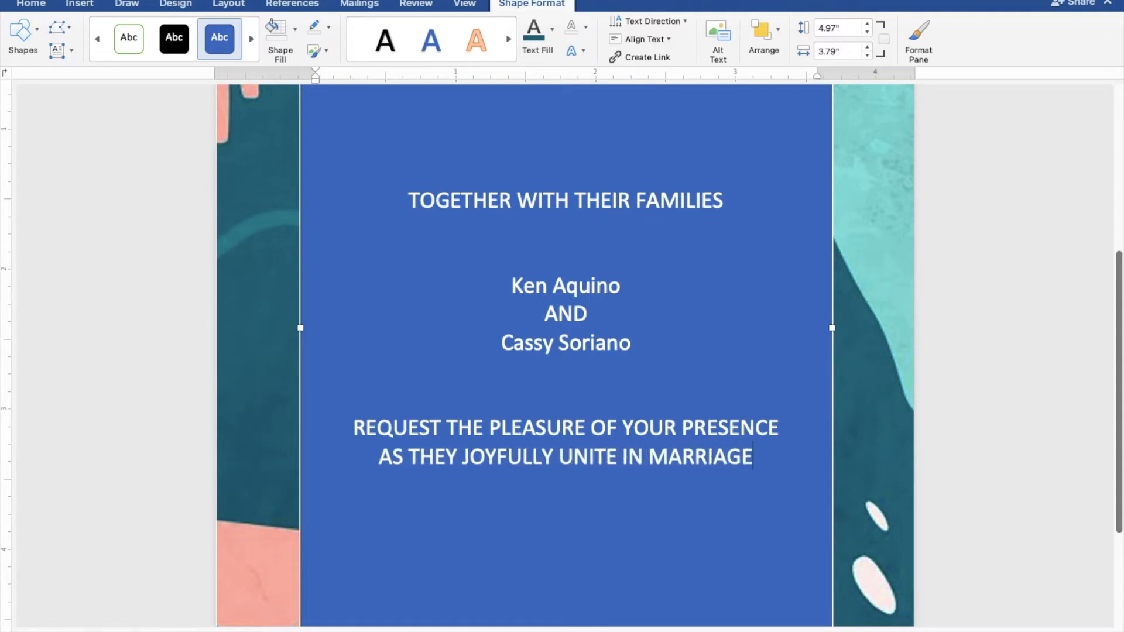
Leave a blank line below "AS THEY JOYFULLY UNITE IN MARRIAGE" and enter the wedding day "SUNDAY".
key("Return")
key("Return")
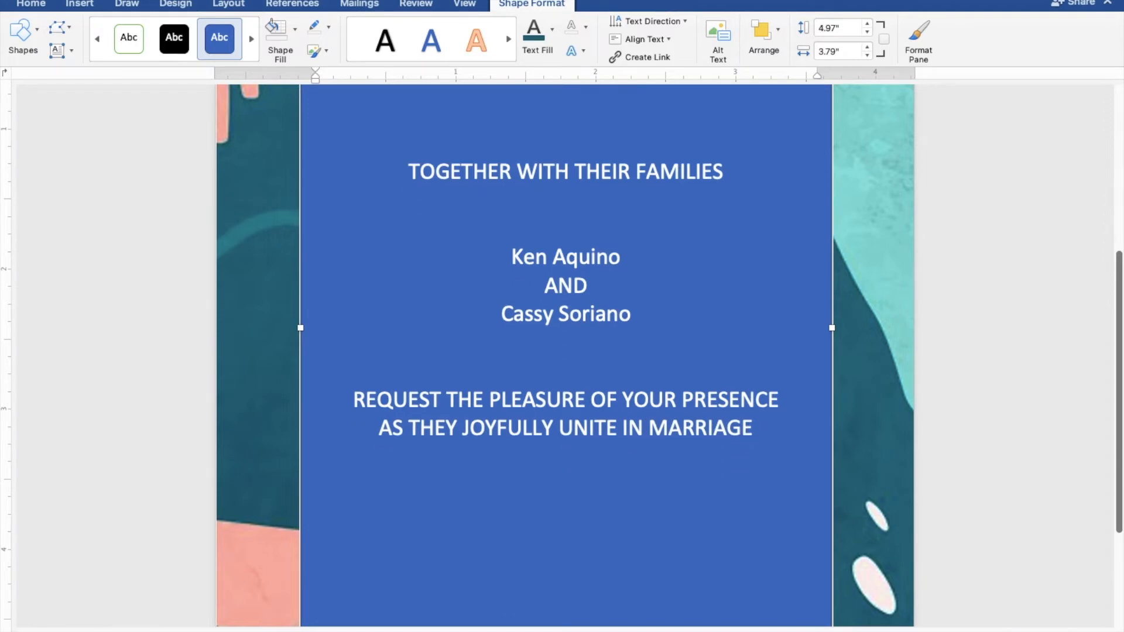
type("SUNDAY")
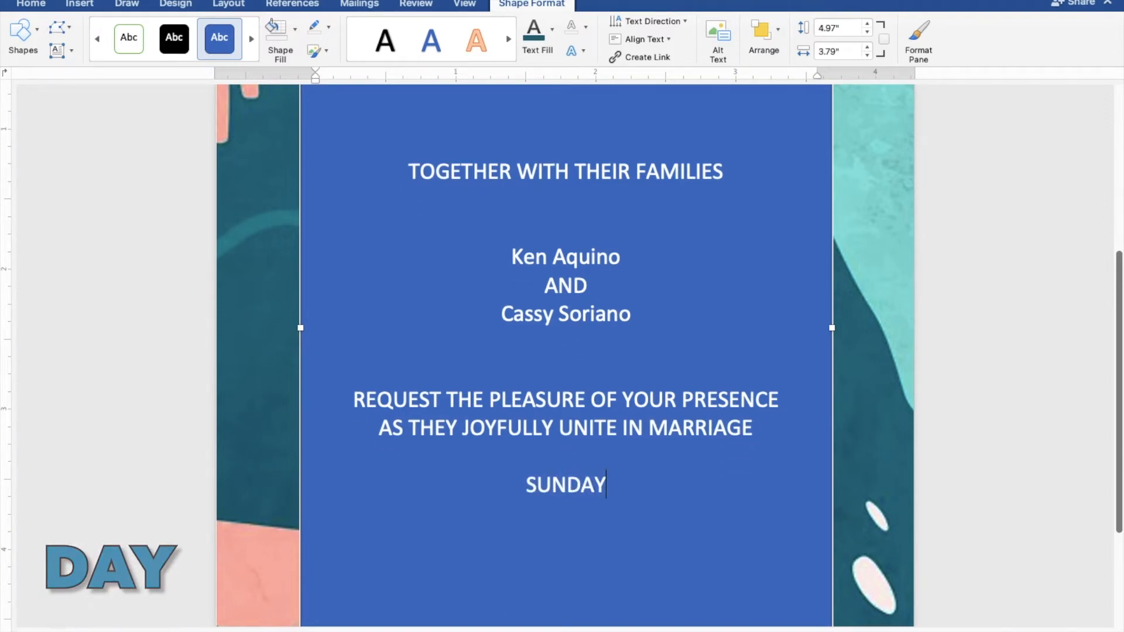
Add the wedding date "FEBRUARY 27, 2022" on a new line directly below the day.
key("Return")
type("FEBRUARTY")
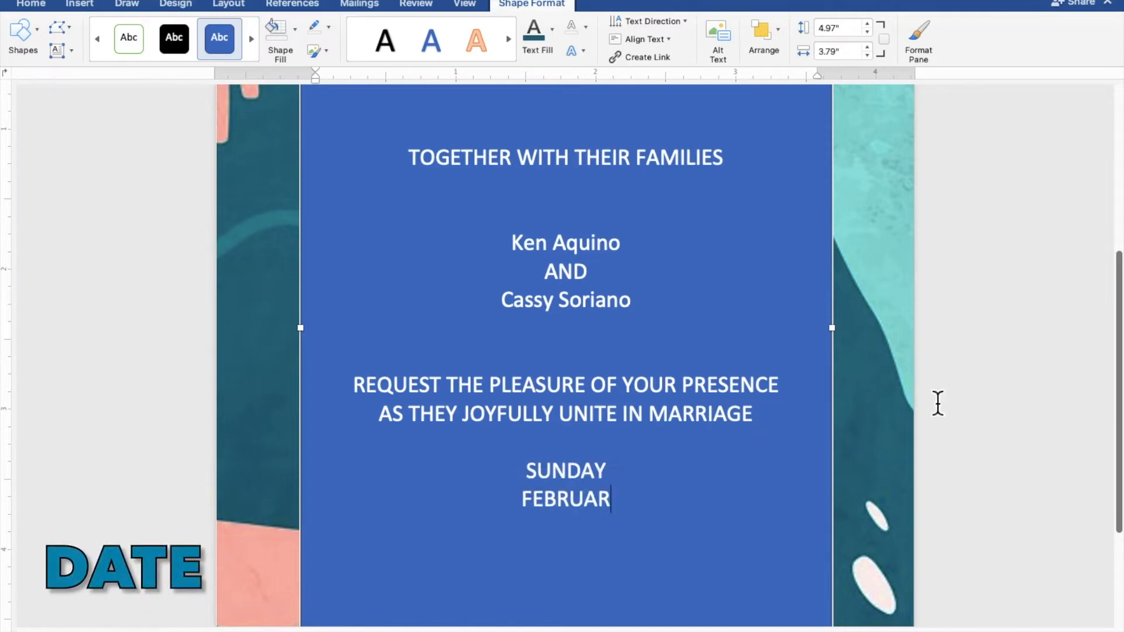
key("BackSpace")
key("BackSpace")
type("Y 27,")
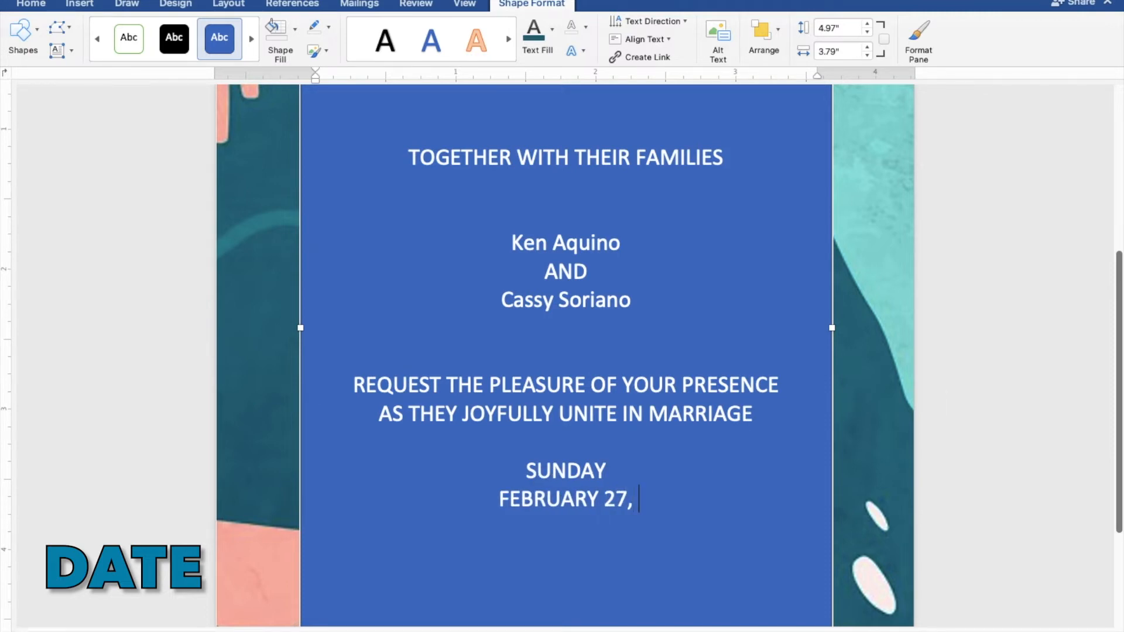
type(" 2022")
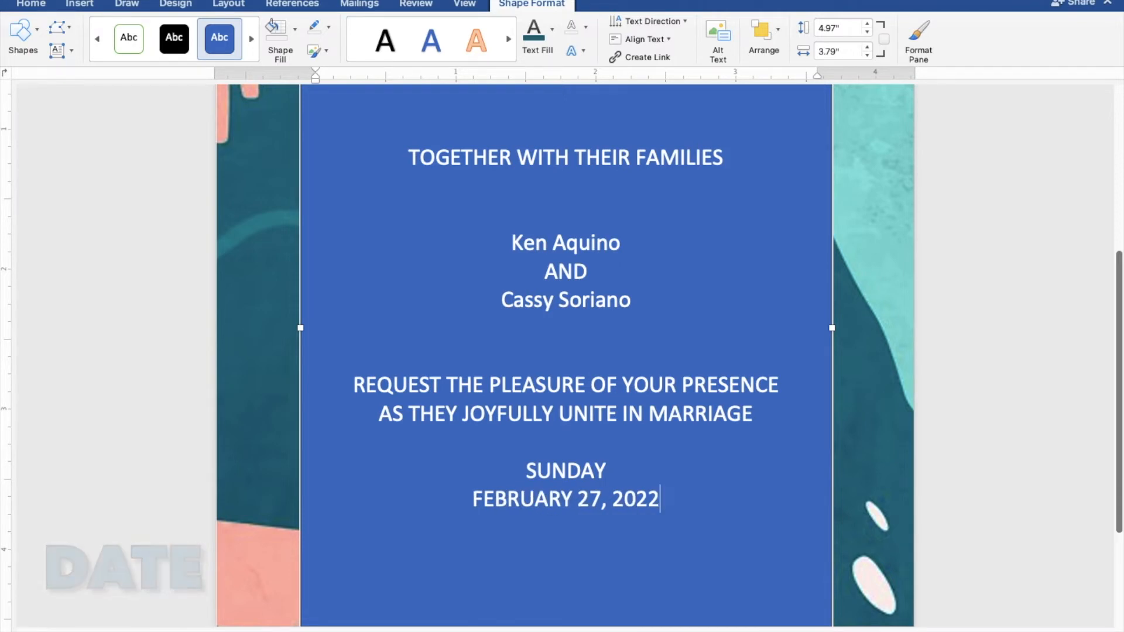
Add the ceremony time "TEN O'CLOCK IN THE MORNING" on a new line below the date.
key("Return")
type("TEN")
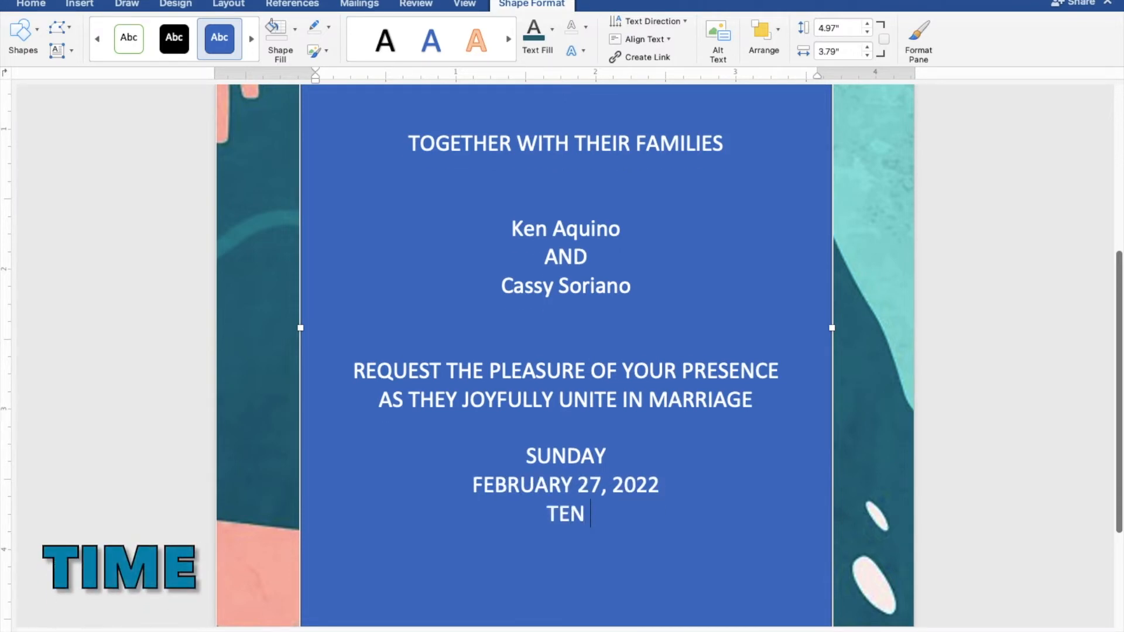
type(" O")
type("'CLOCK")
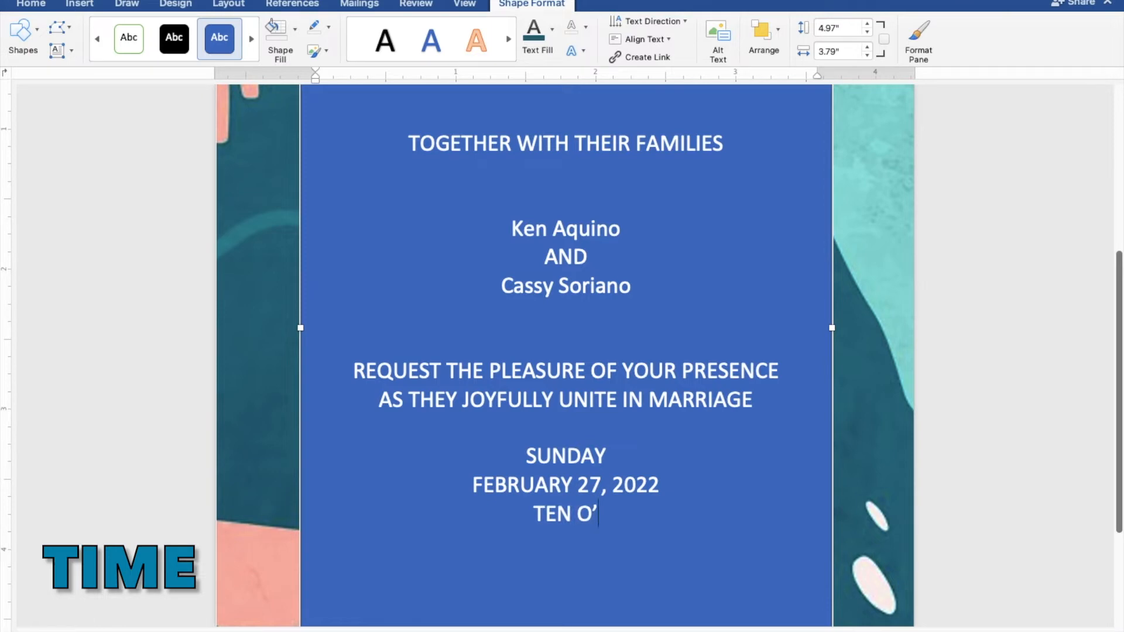
type(" IN THE")
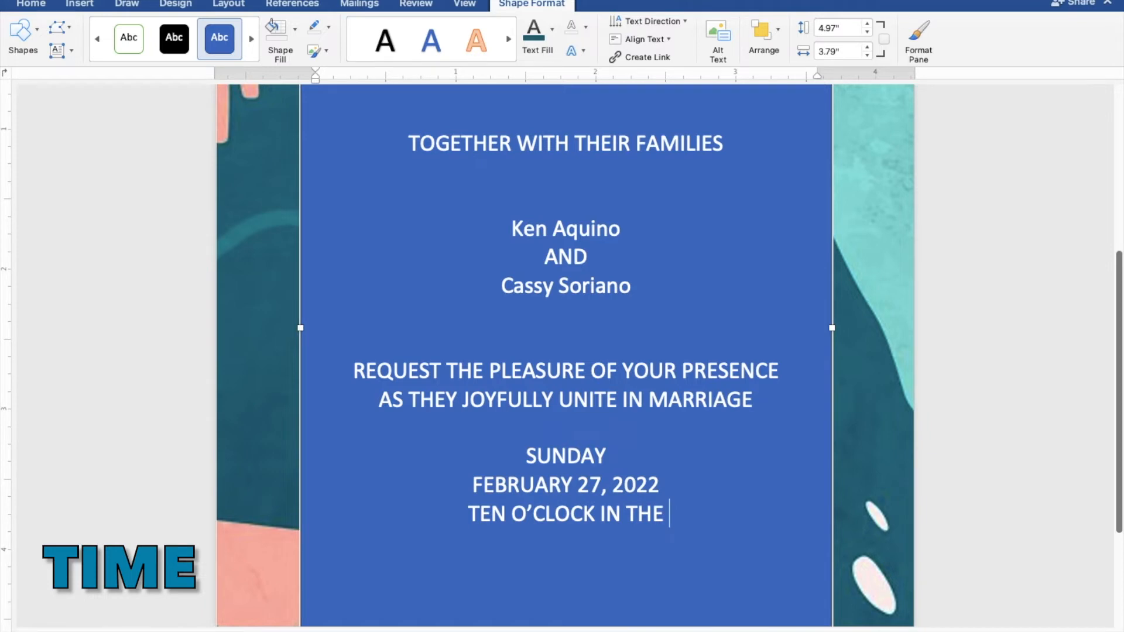
type(" ,ORNIN")
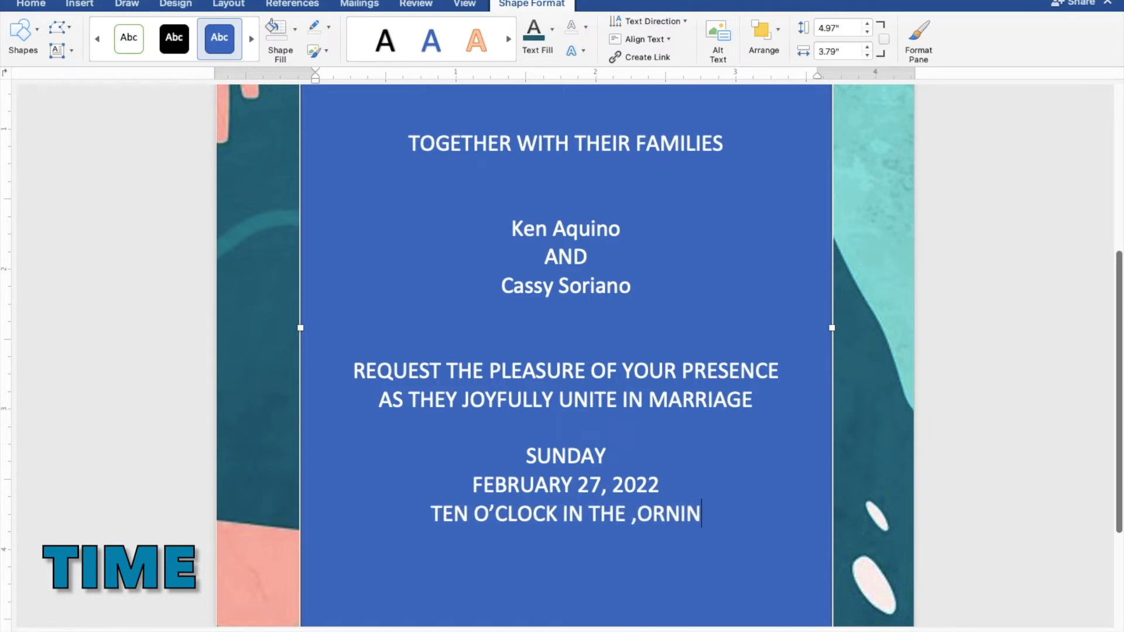
key("BackSpace")
key("BackSpace")
key("BackSpace")
key("BackSpace")
key("BackSpace")
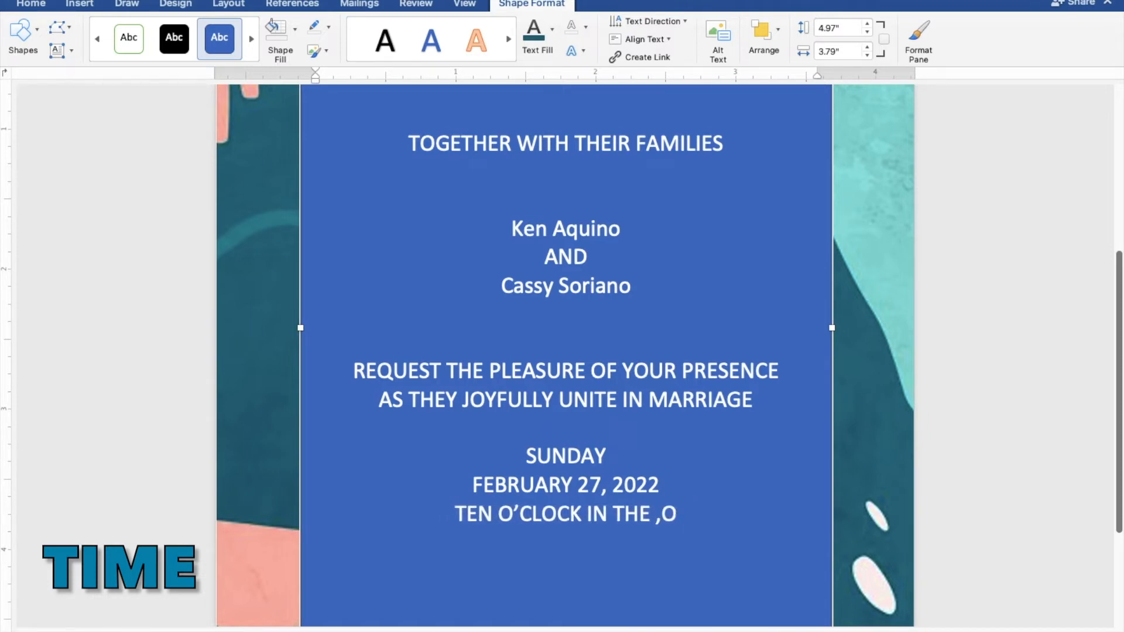
key("BackSpace")
type("MORNING")
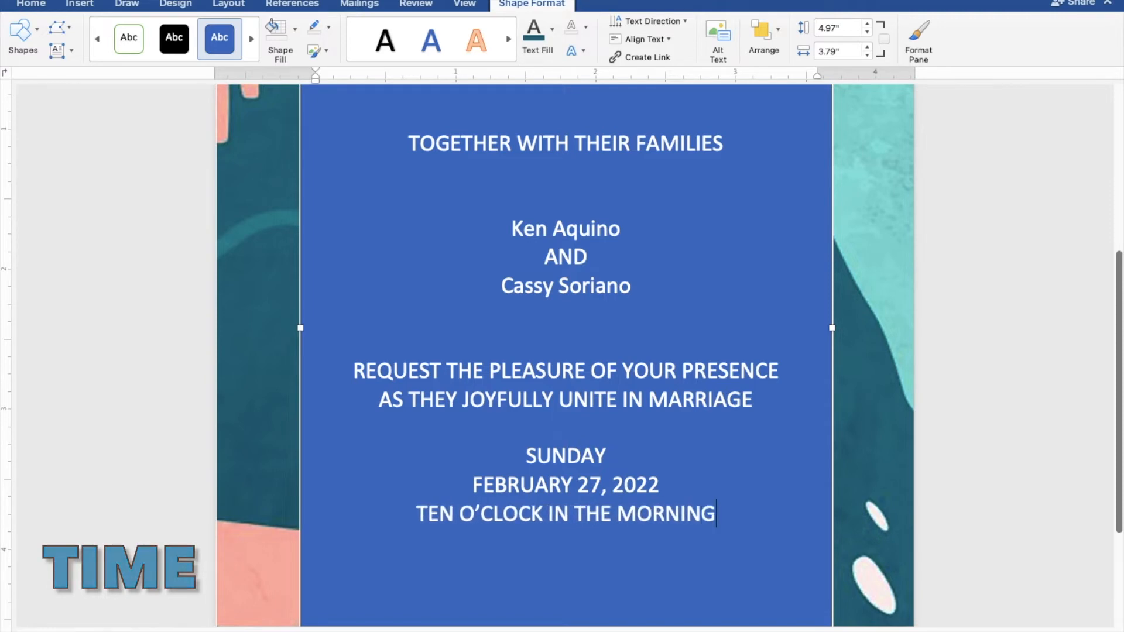
Add the church name "ST. THOMAS AQUINAS PARISH CHURCH" on a new line below the ceremony time.
key("Return")
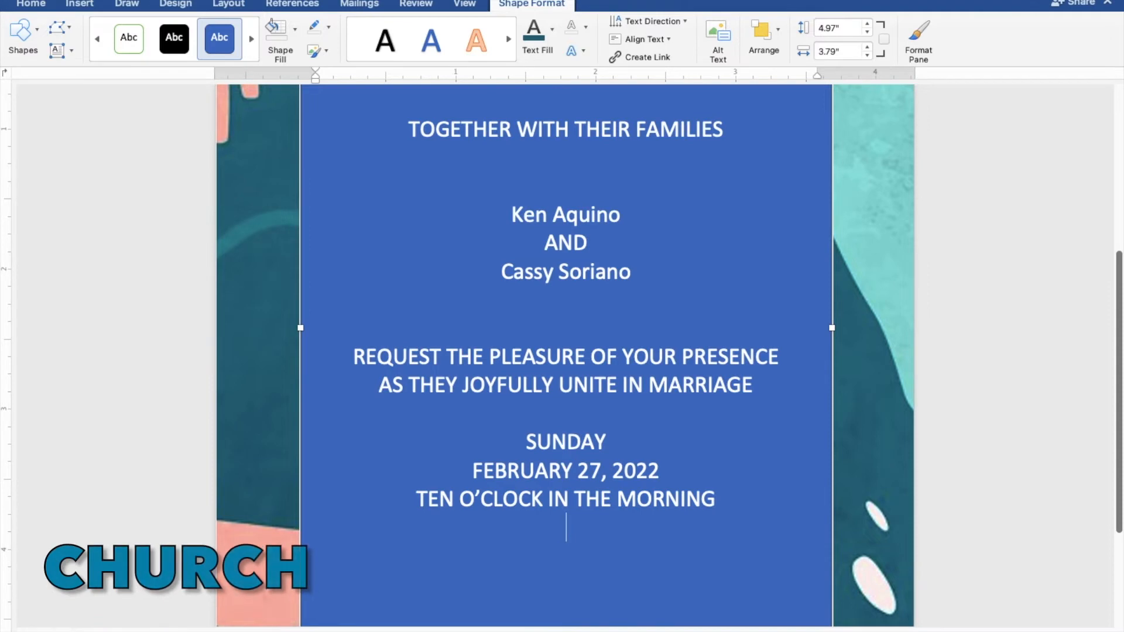
type("ST. THOMAS")
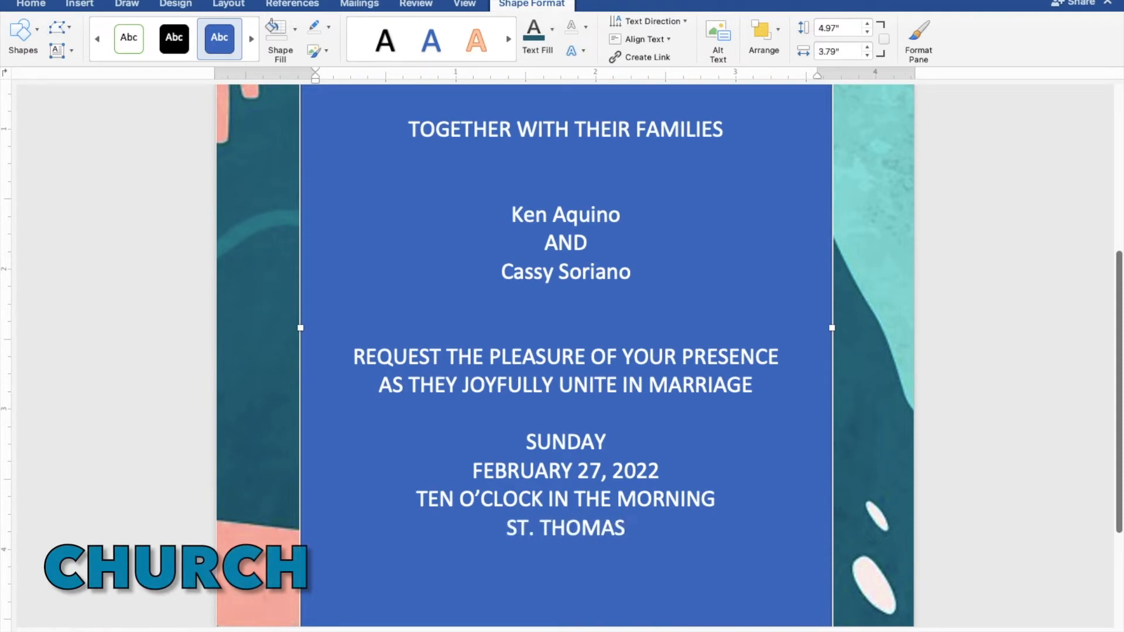
type(" AQUINAS")
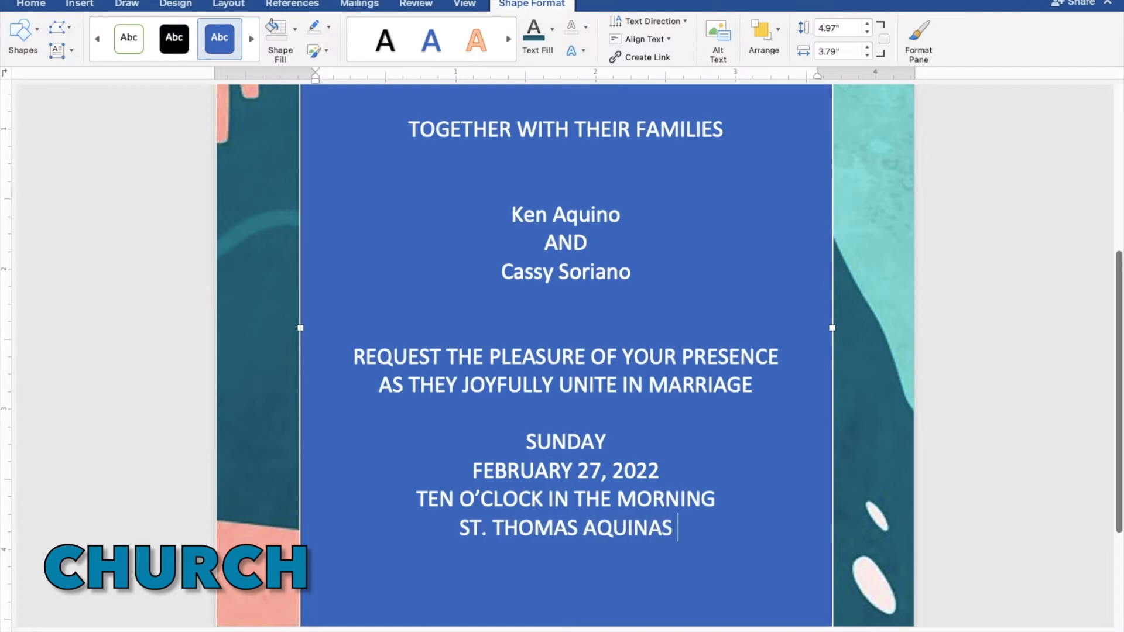
type(" PARISH")
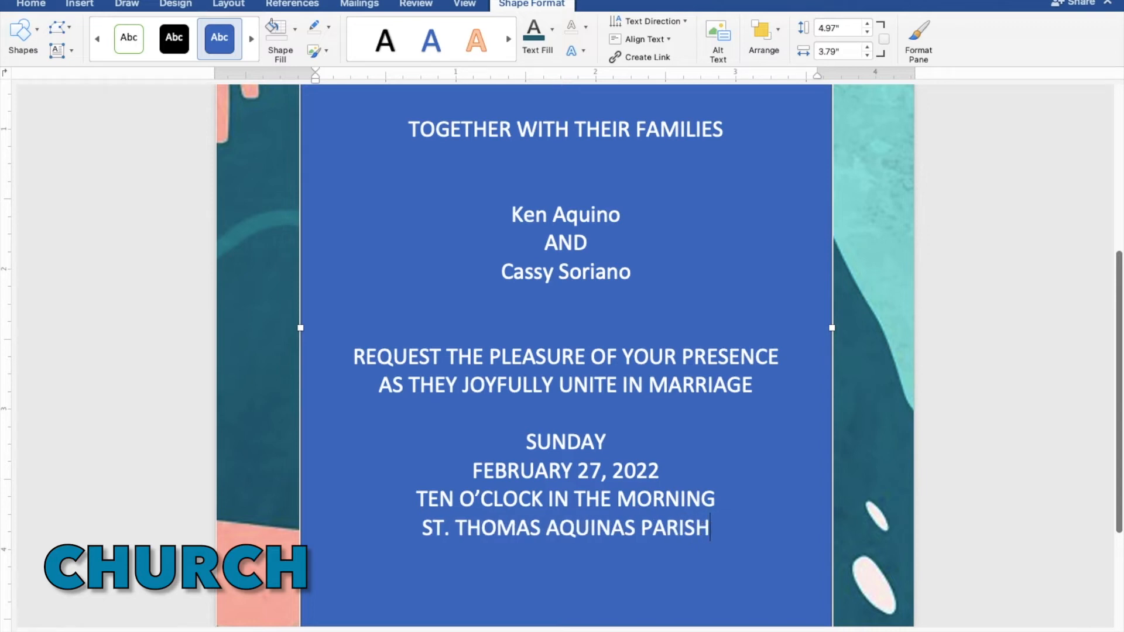
type(" CHURCH")
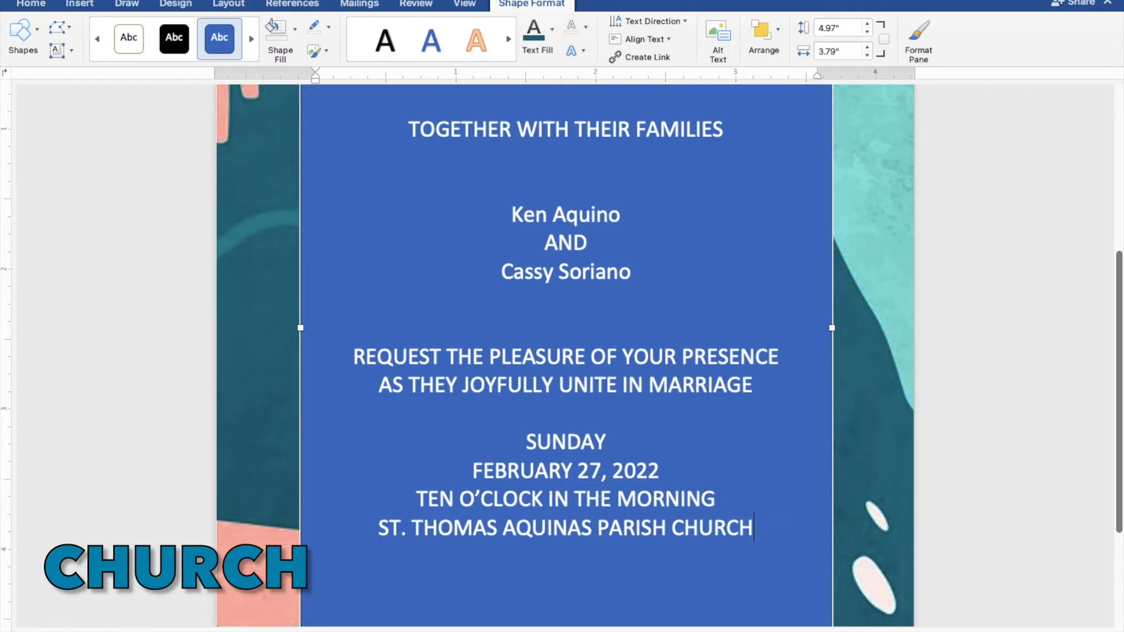
Add the church location "MANGALDAN PANGASINAN" on a new line below the church name.
key("Return")
type("MANG")
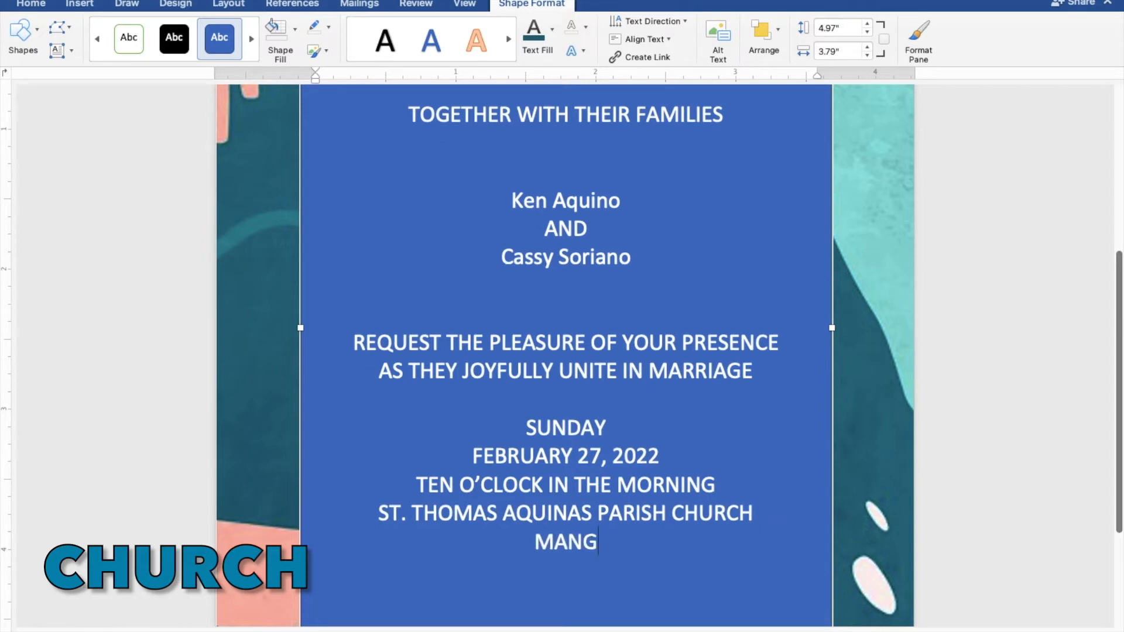
type("ALDAN")
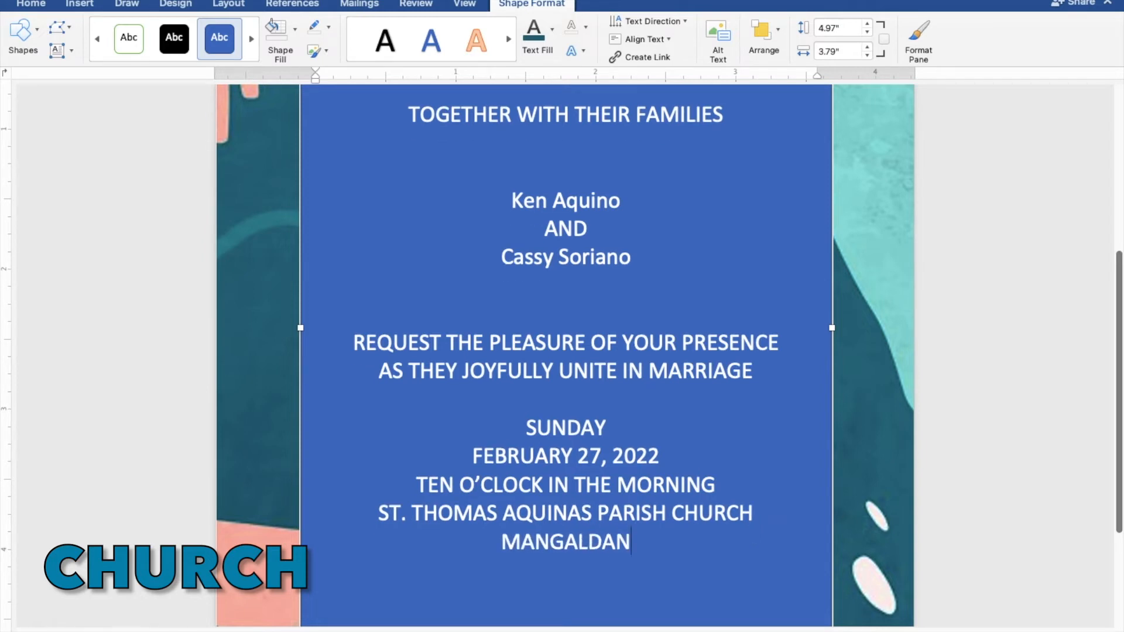
type(" PANGASI")
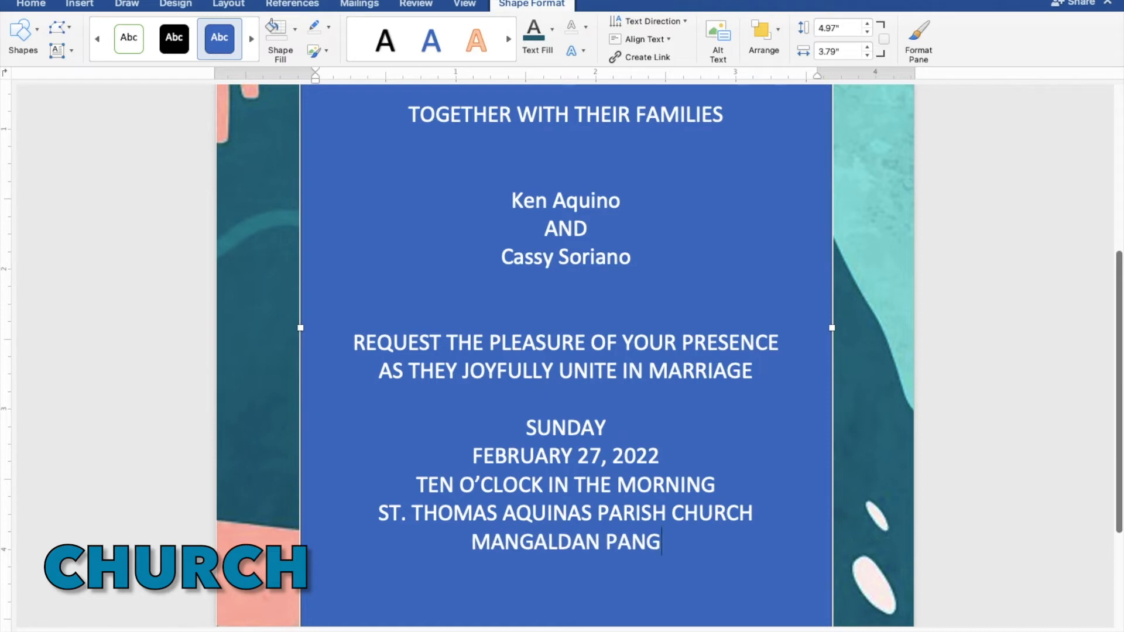
type("NAN")
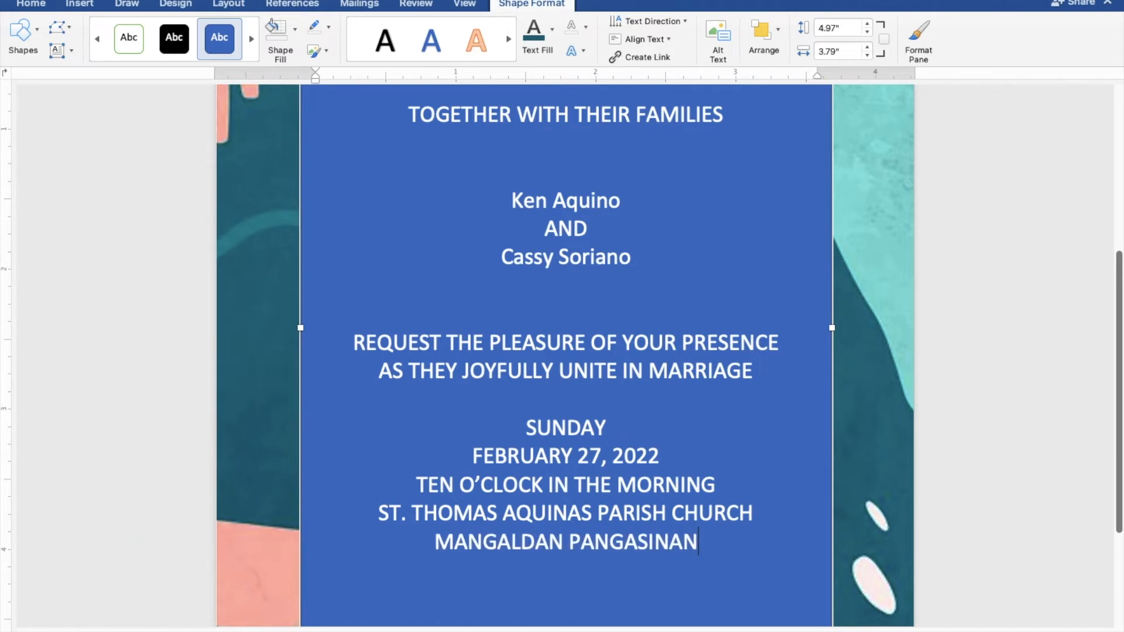
Leave a blank line below the church location and enter the closing line "Reception to follow".
key("Return")
key("Return")
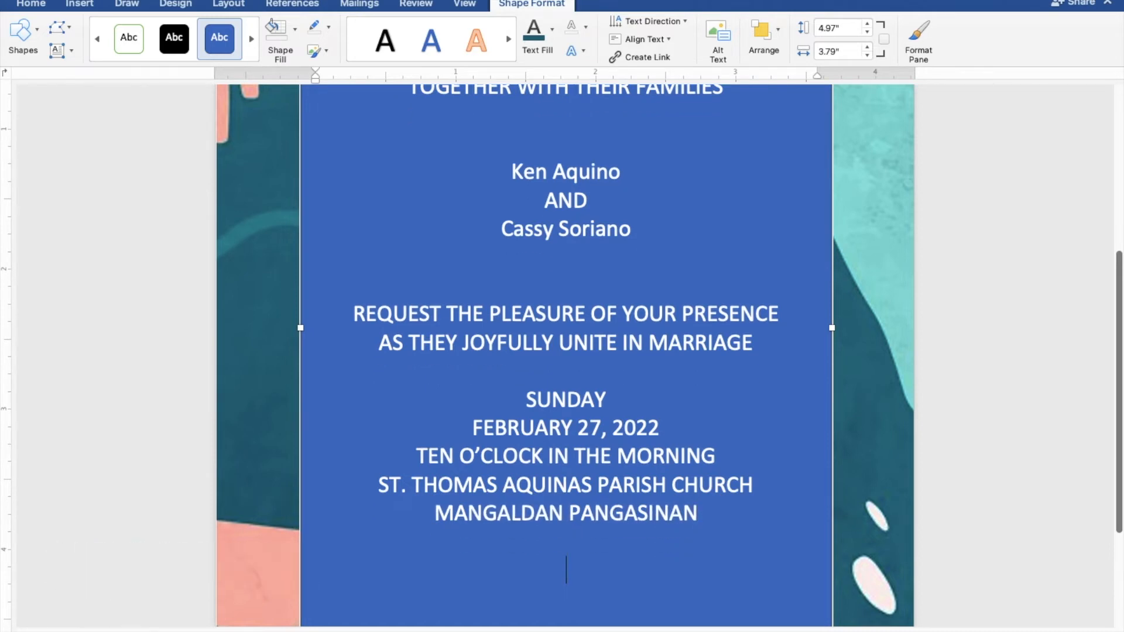
type("reception")
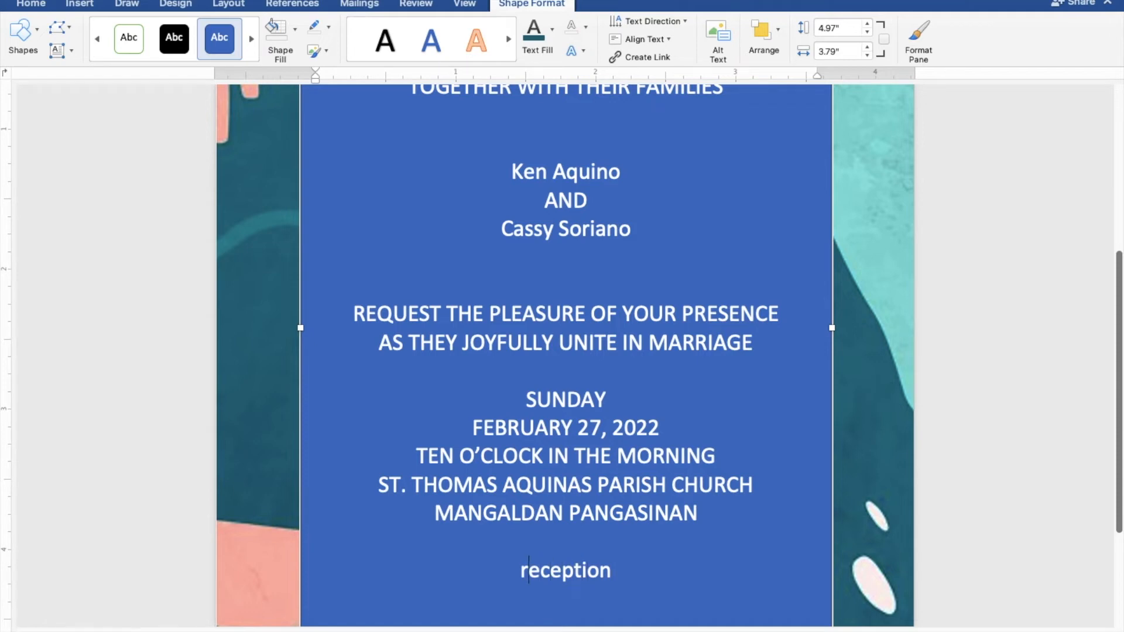
key("shift+Left")
type("Recep")
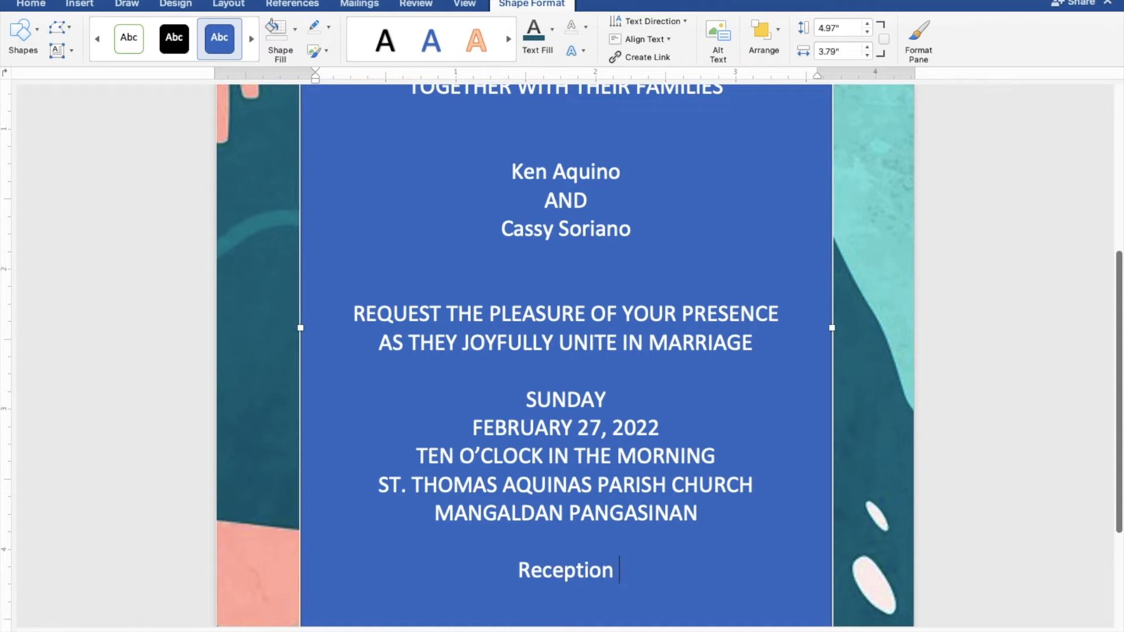
type("tion to fo")
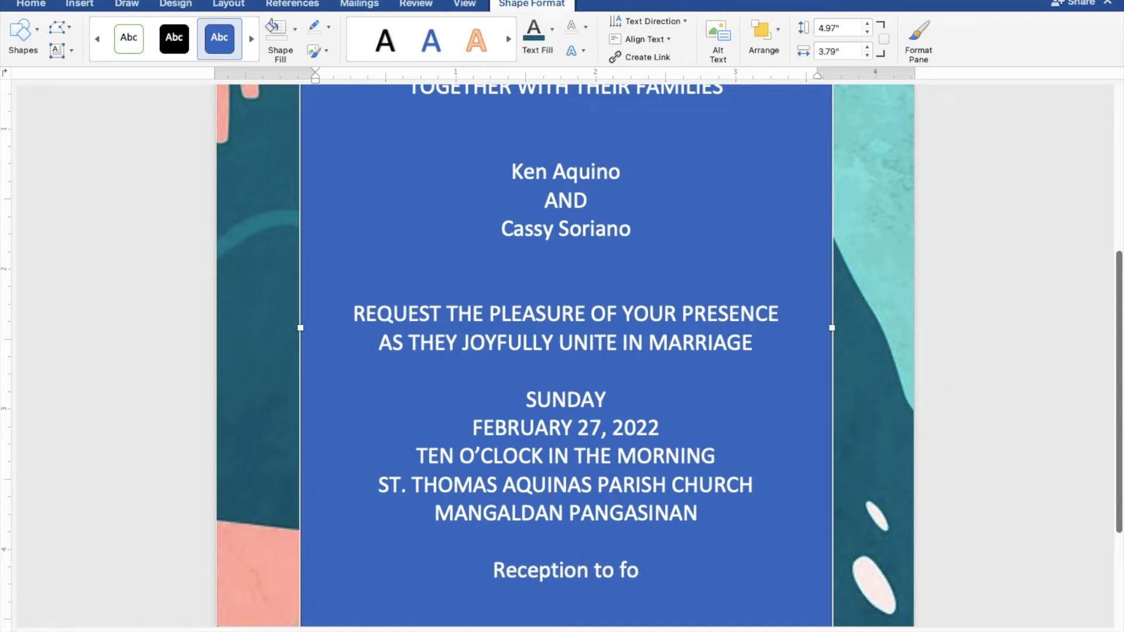
type("llow")
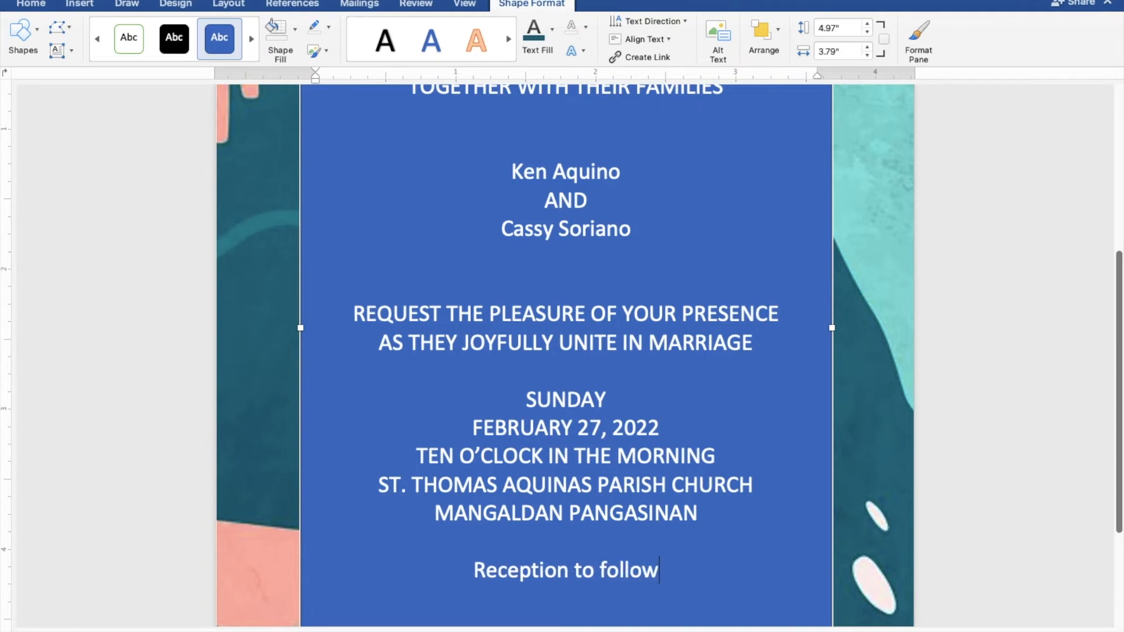
Select all the invitation text and set its shape to No Fill and No Outline so the background shows through.
scroll(922, 392, "up", 1)
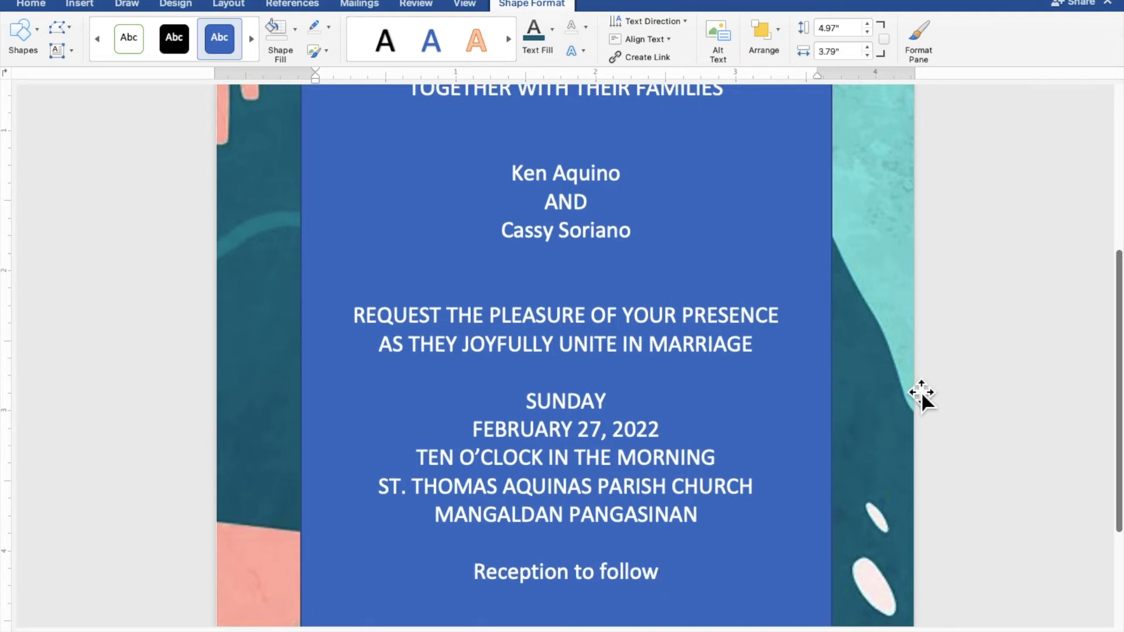
scroll(920, 393, "up", 3)
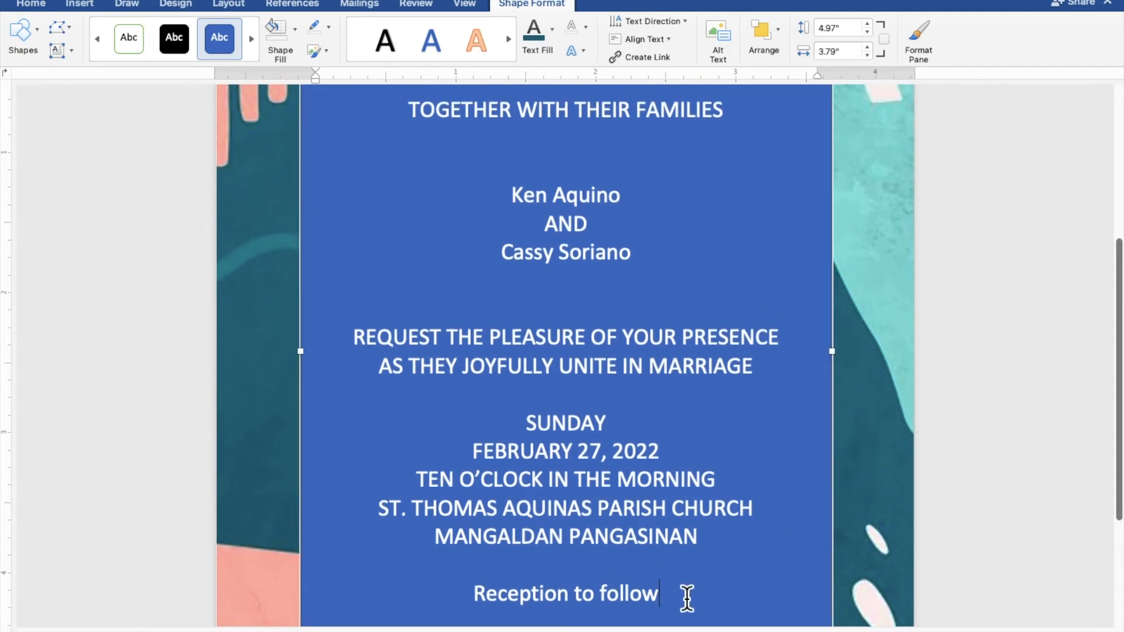
left_click_drag(680, 595, 411, 127)
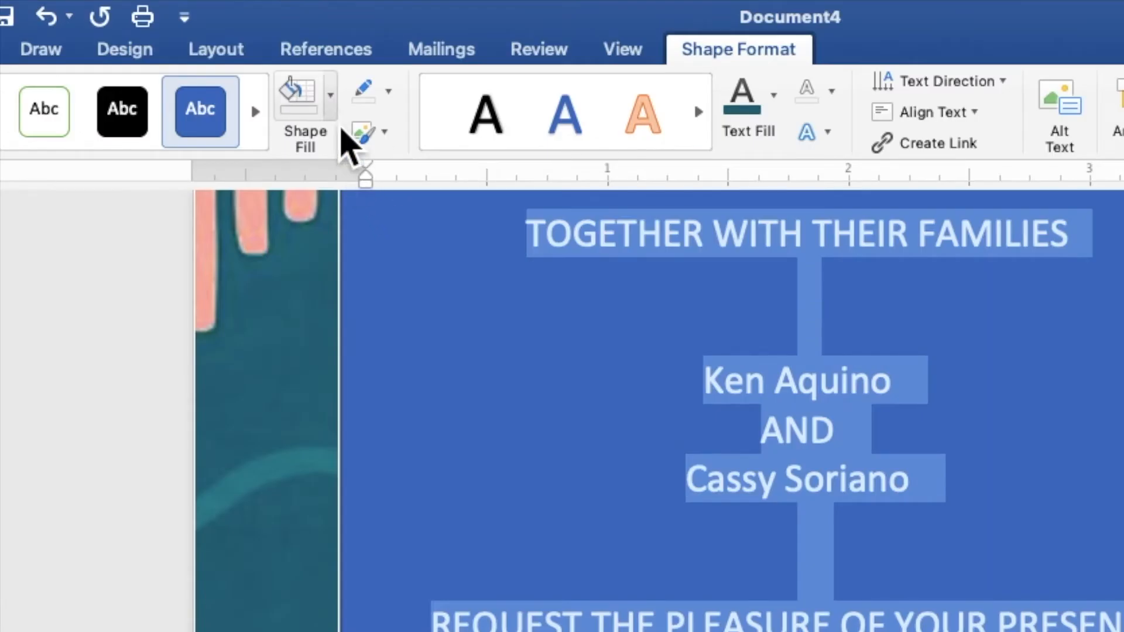
left_click(331, 108)
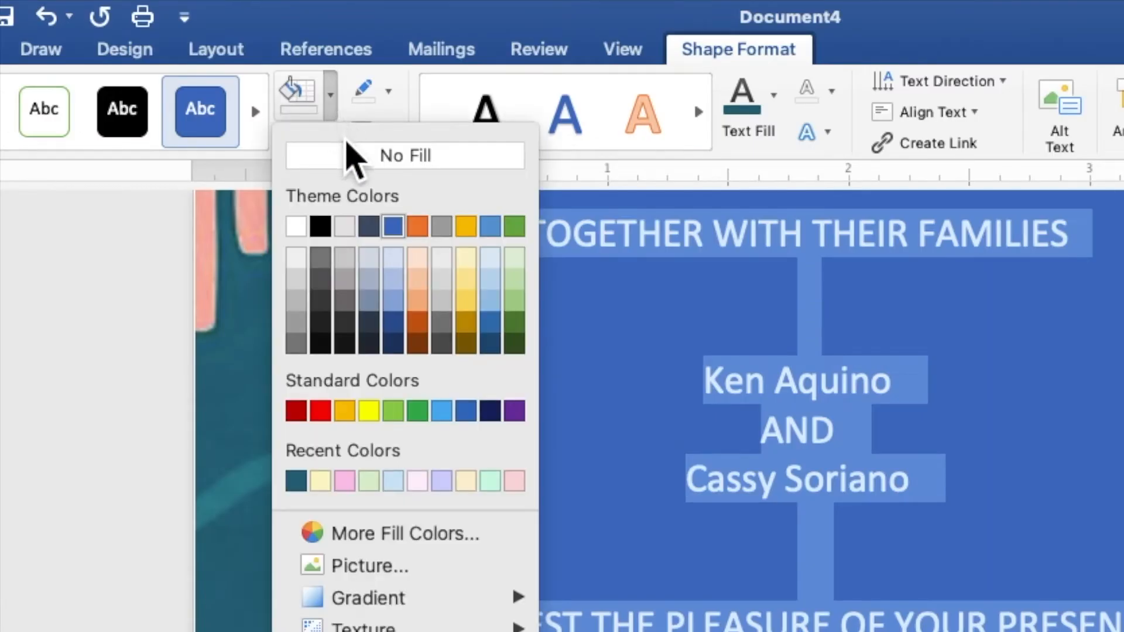
left_click(349, 156)
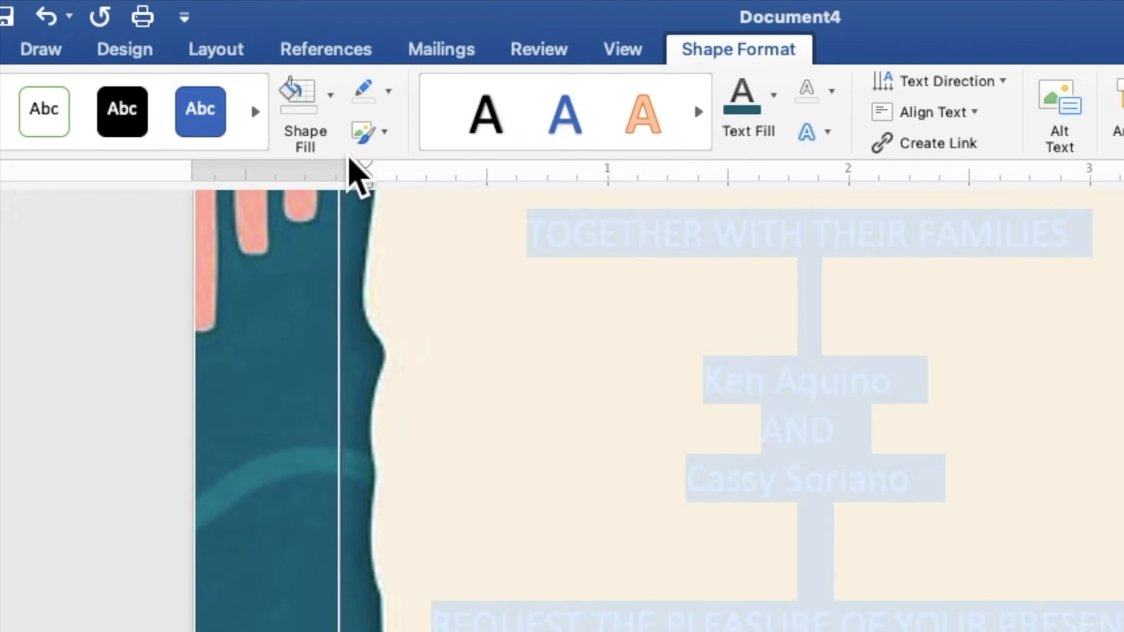
left_click(390, 98)
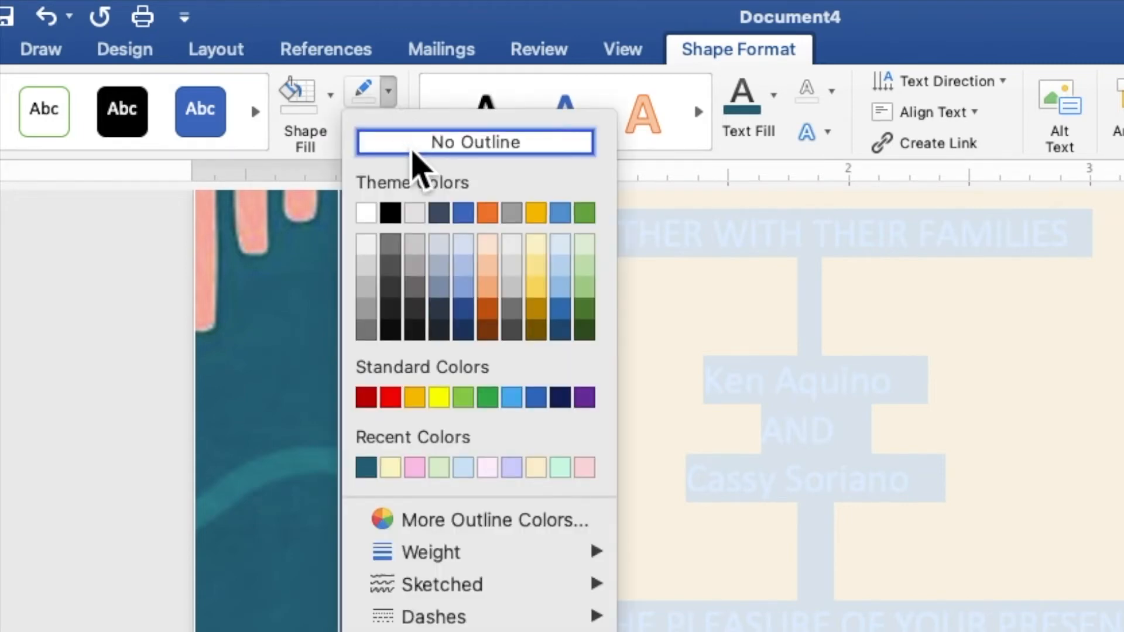
left_click(414, 157)
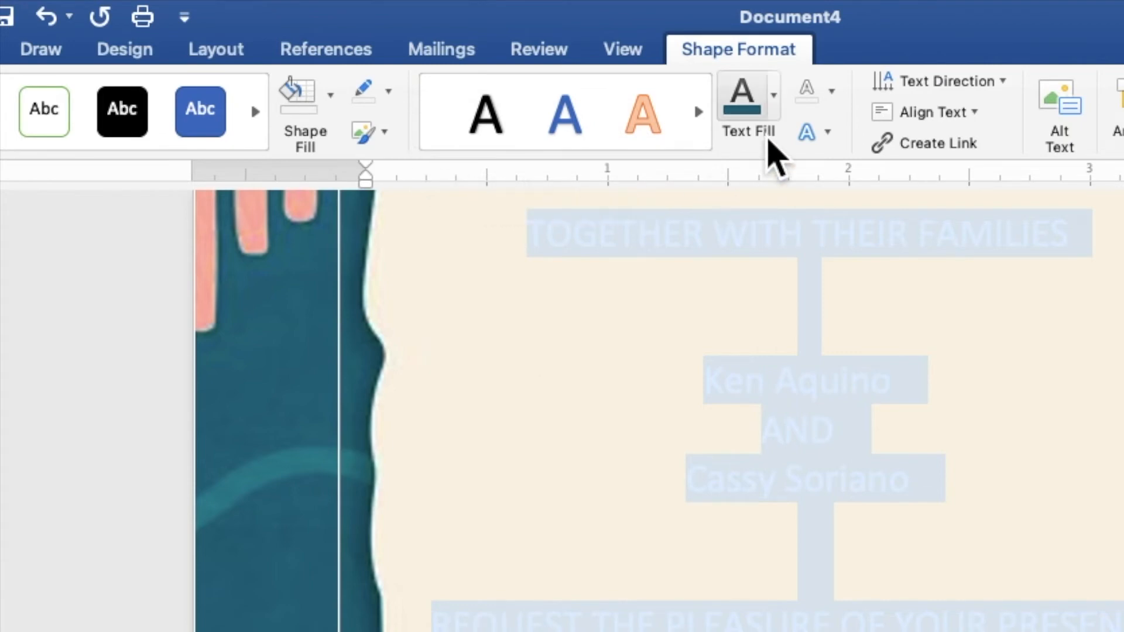
Set the text fill of the selected invitation text to the dark teal from the recent colors.
left_click(777, 111)
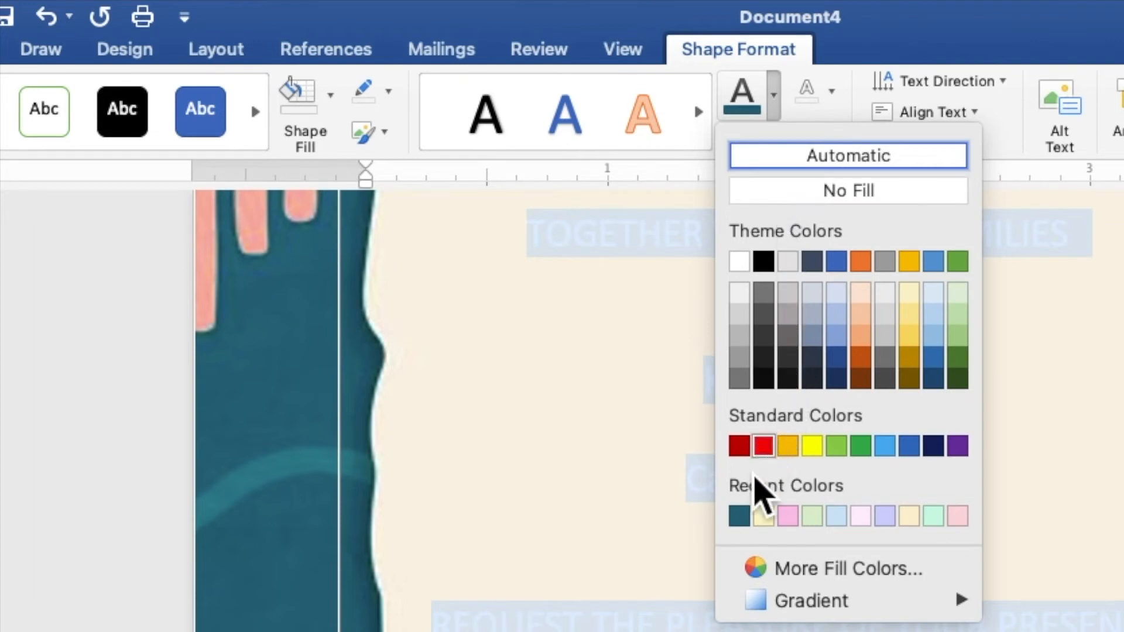
left_click(740, 517)
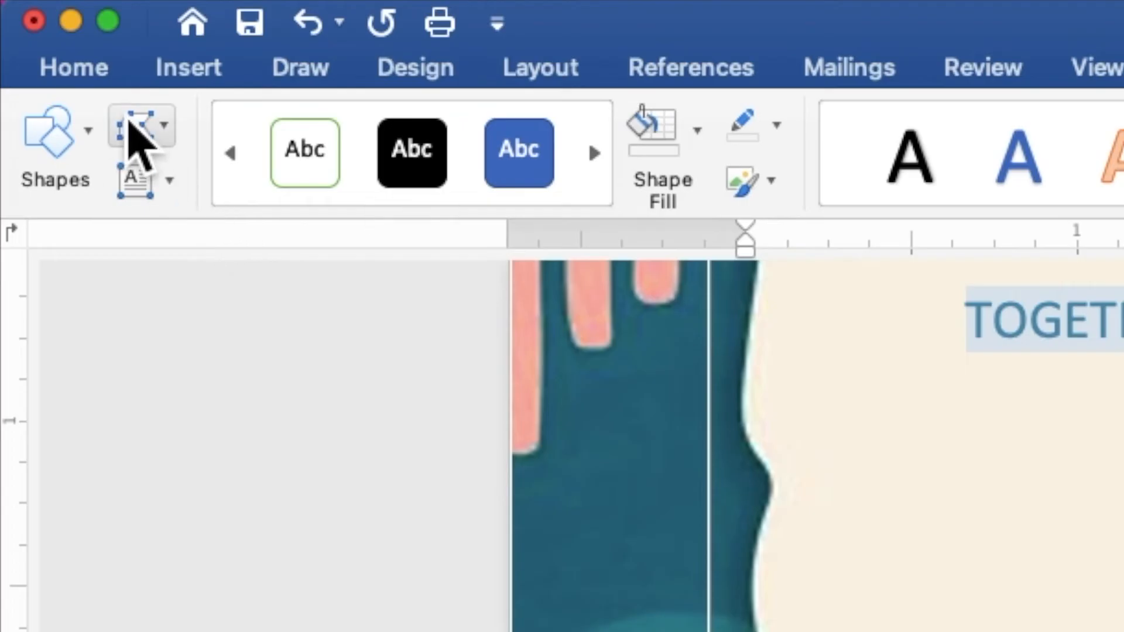
Set the selected invitation text to Times New Roman at size 9.
left_click(96, 81)
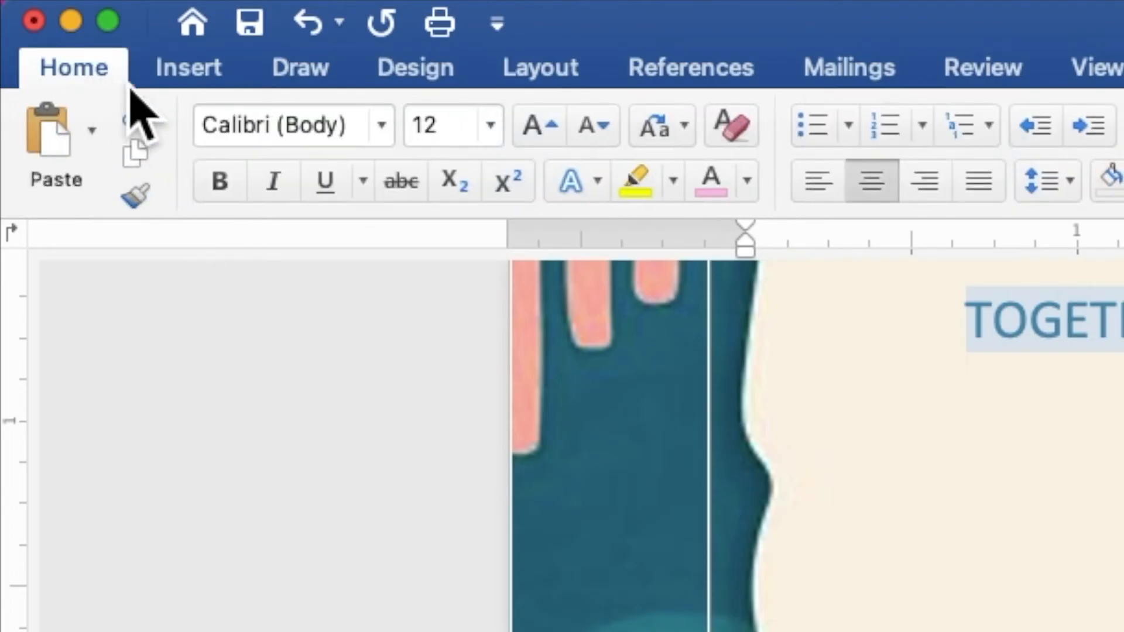
left_click(387, 140)
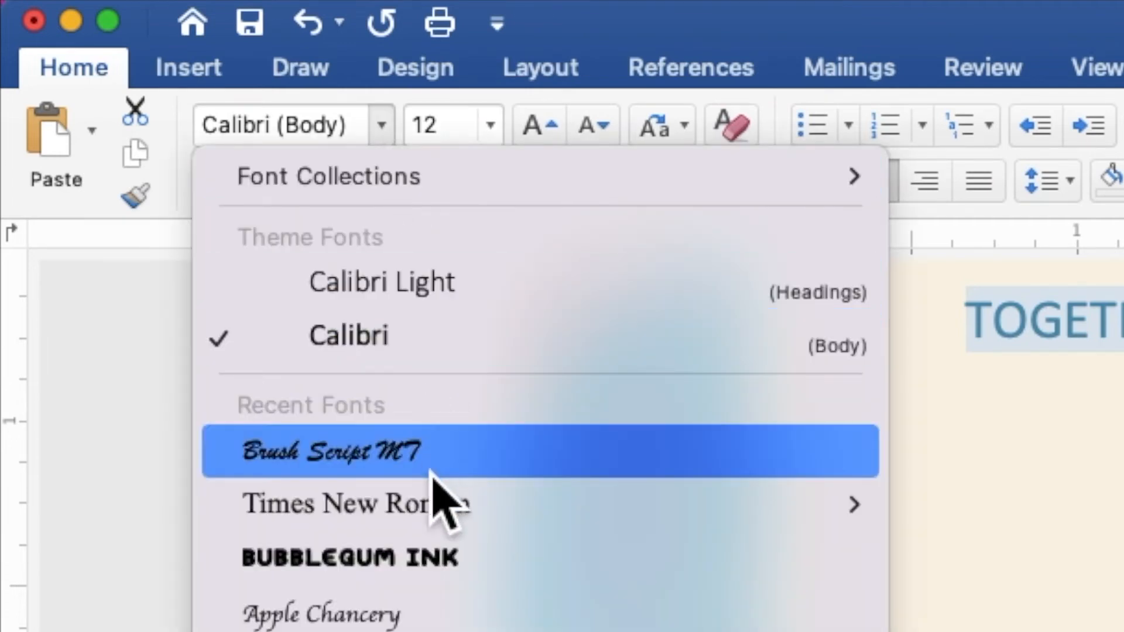
mouse_move(432, 514)
left_click(432, 514)
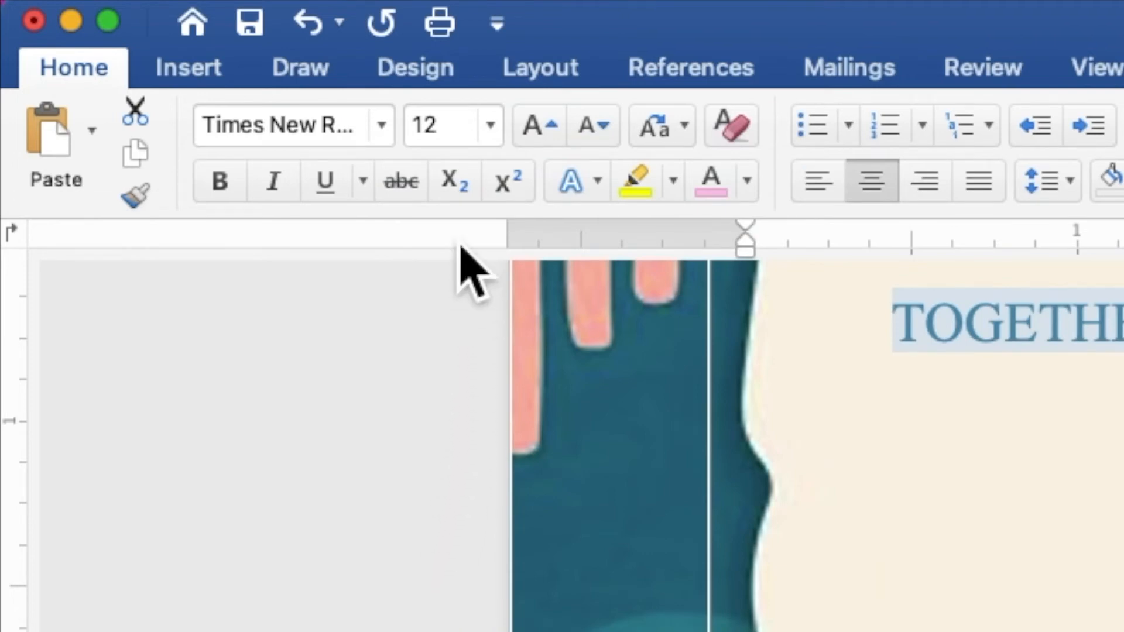
left_click(465, 132)
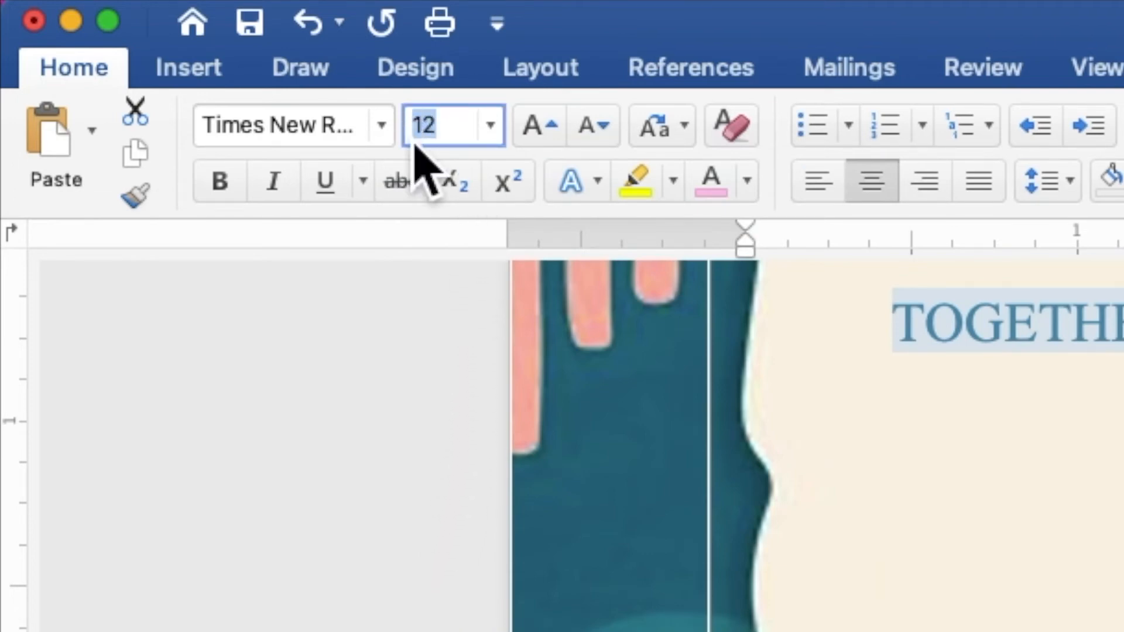
type("9")
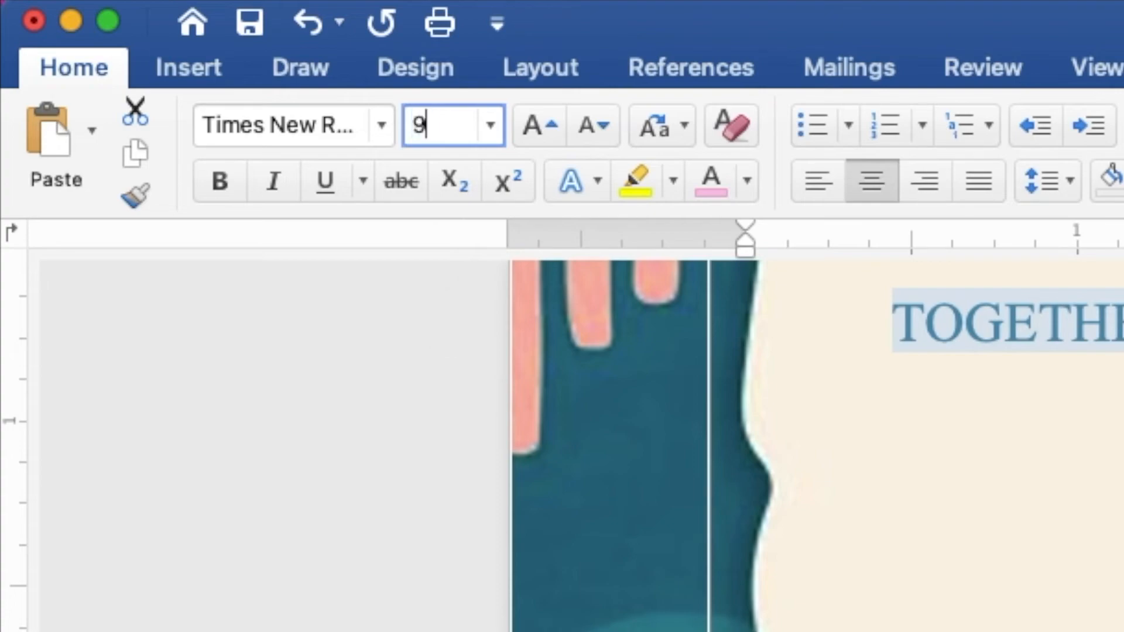
key("Return")
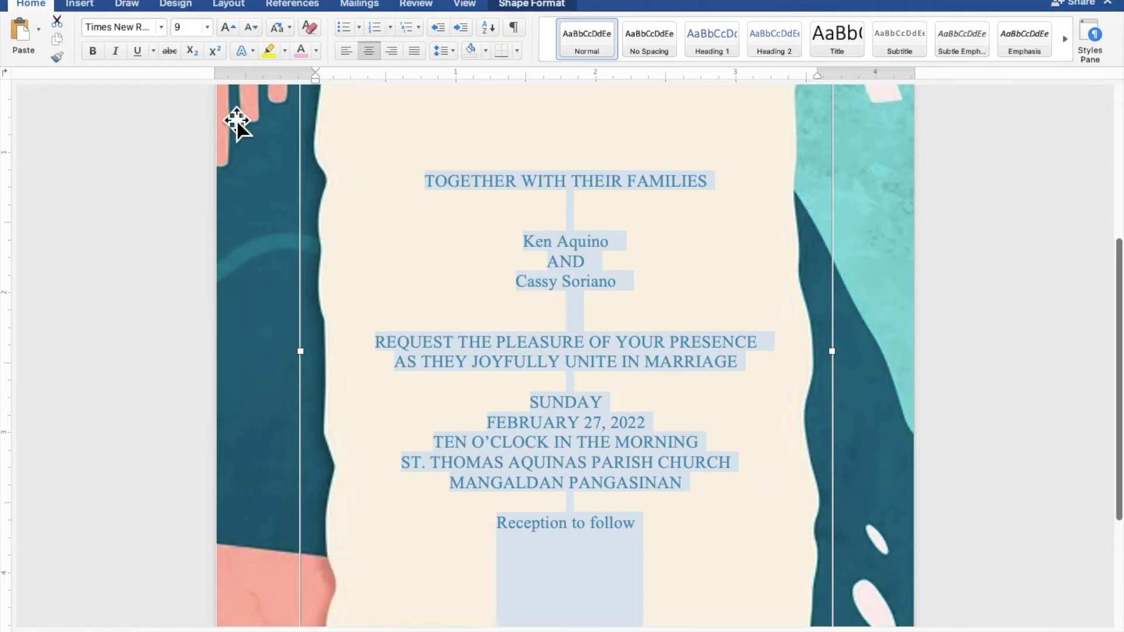
Format both names of the couple in Brush Script MT at size 40, leaving out the "AND" between them.
left_click(615, 240)
left_click_drag(613, 245, 525, 245)
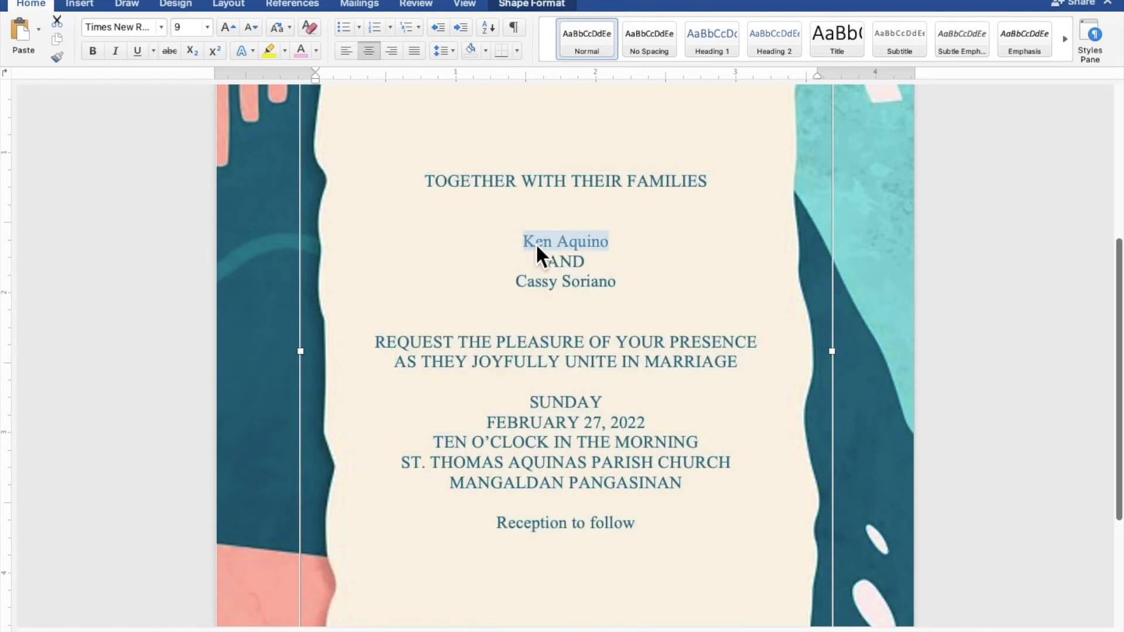
left_click_drag(628, 287, 543, 288)
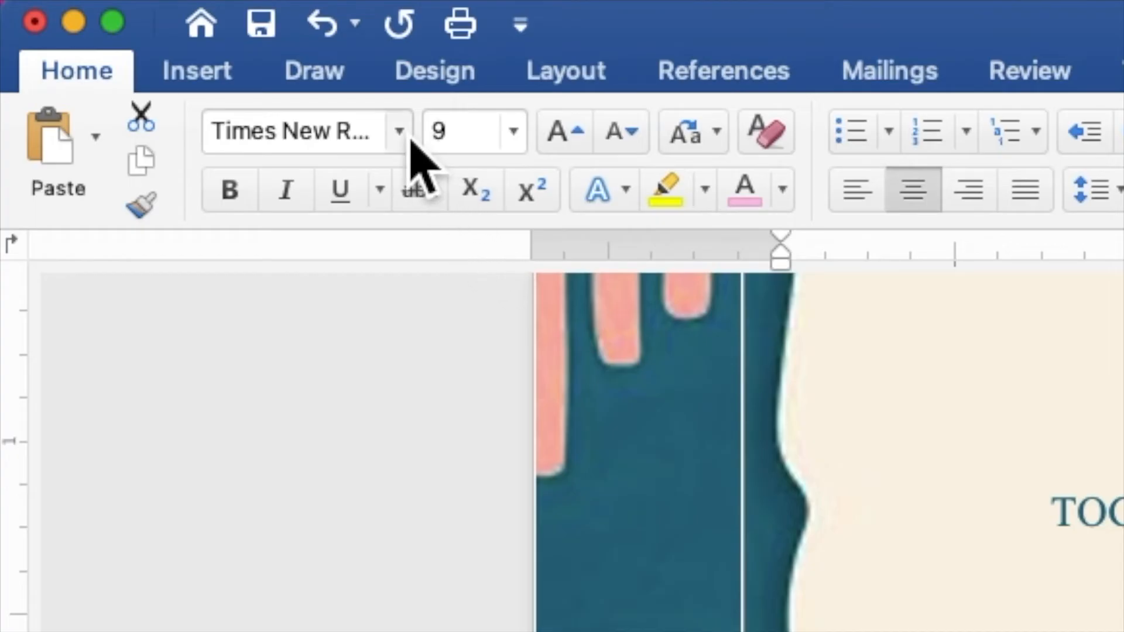
left_click(163, 30)
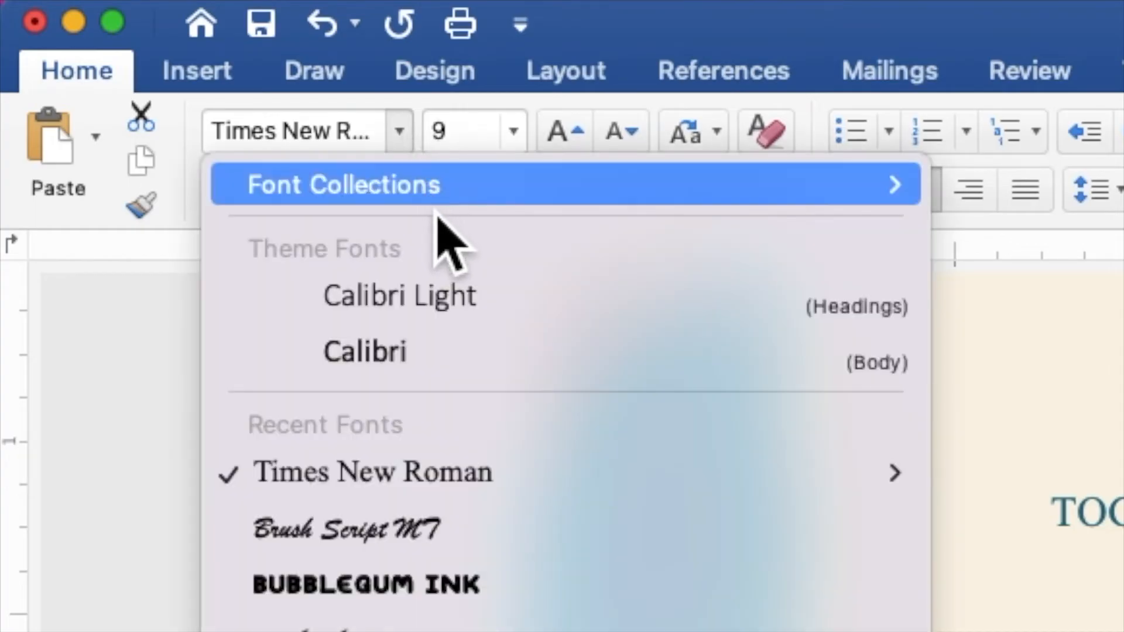
left_click(466, 530)
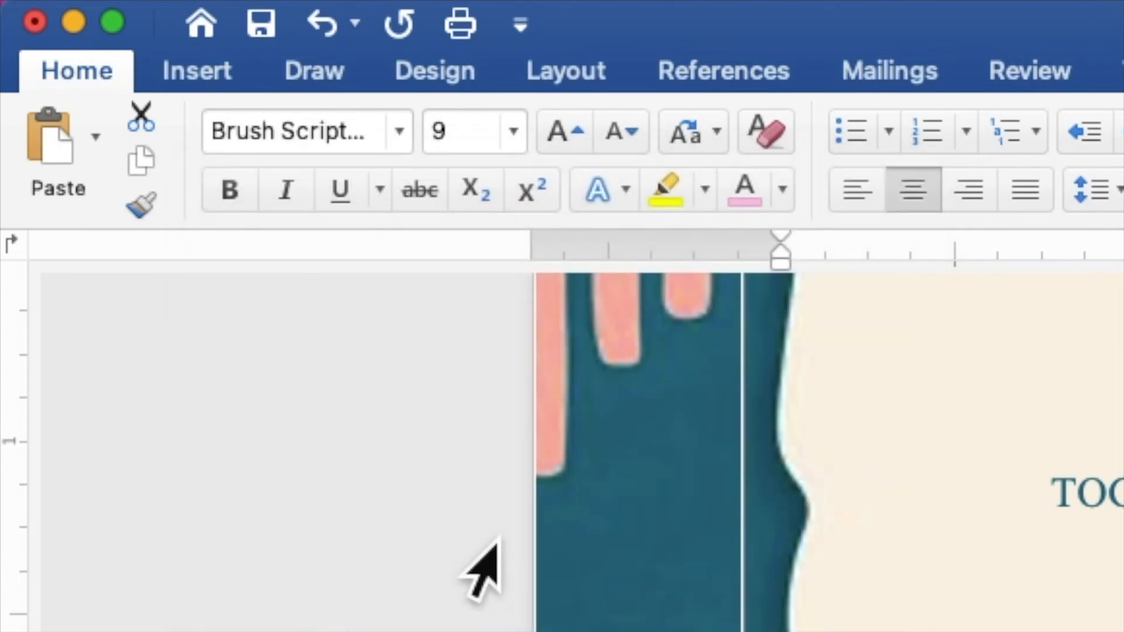
left_click(472, 157)
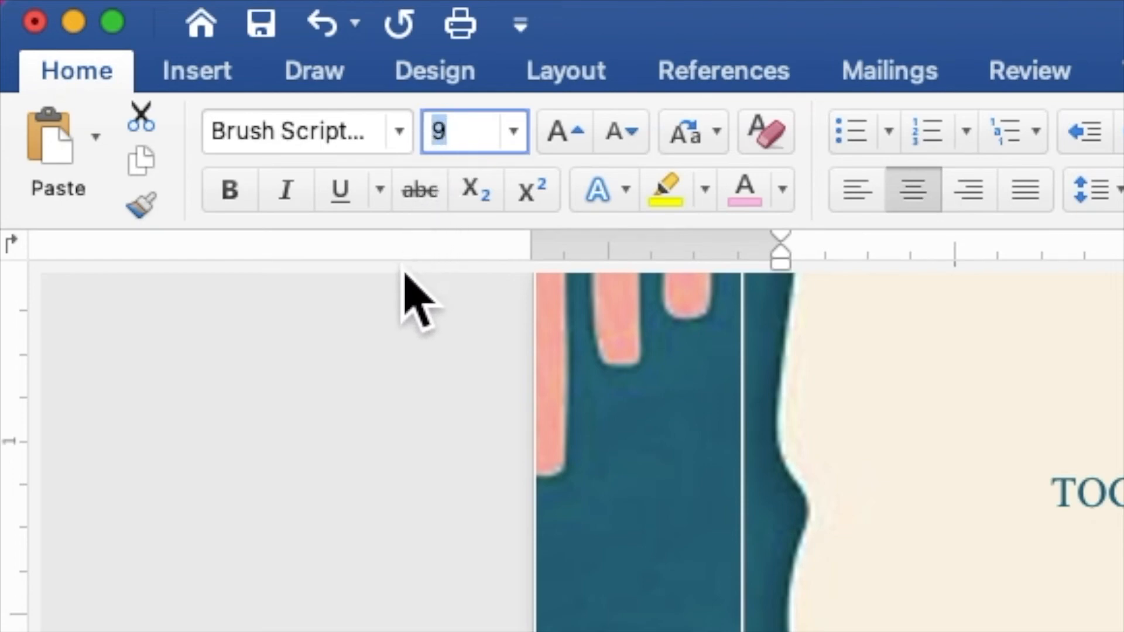
type("40")
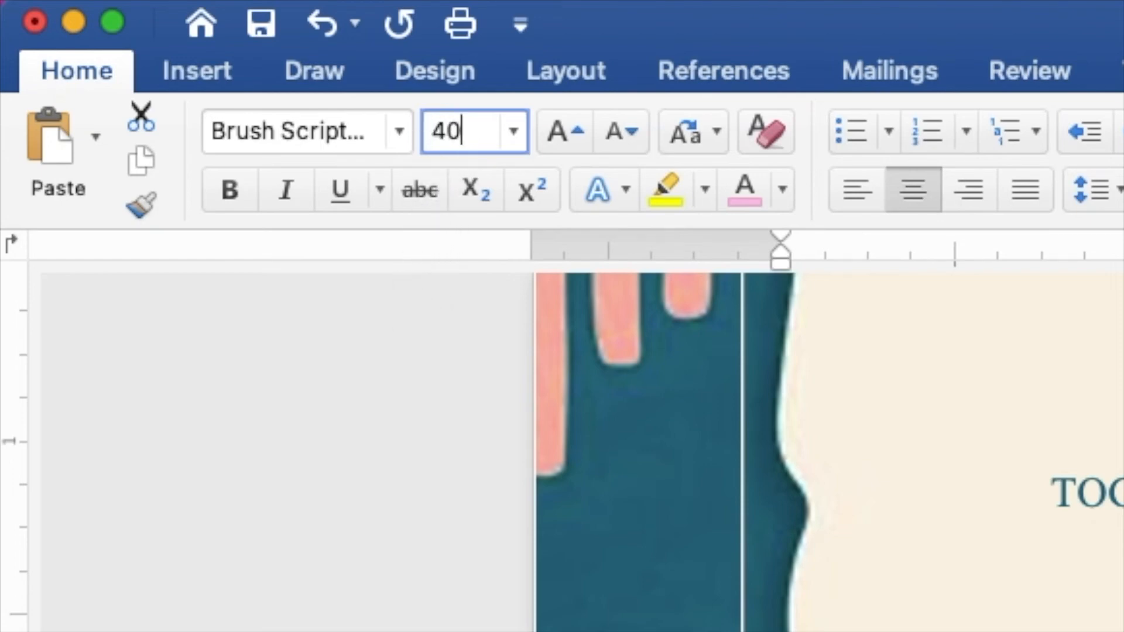
key("Return")
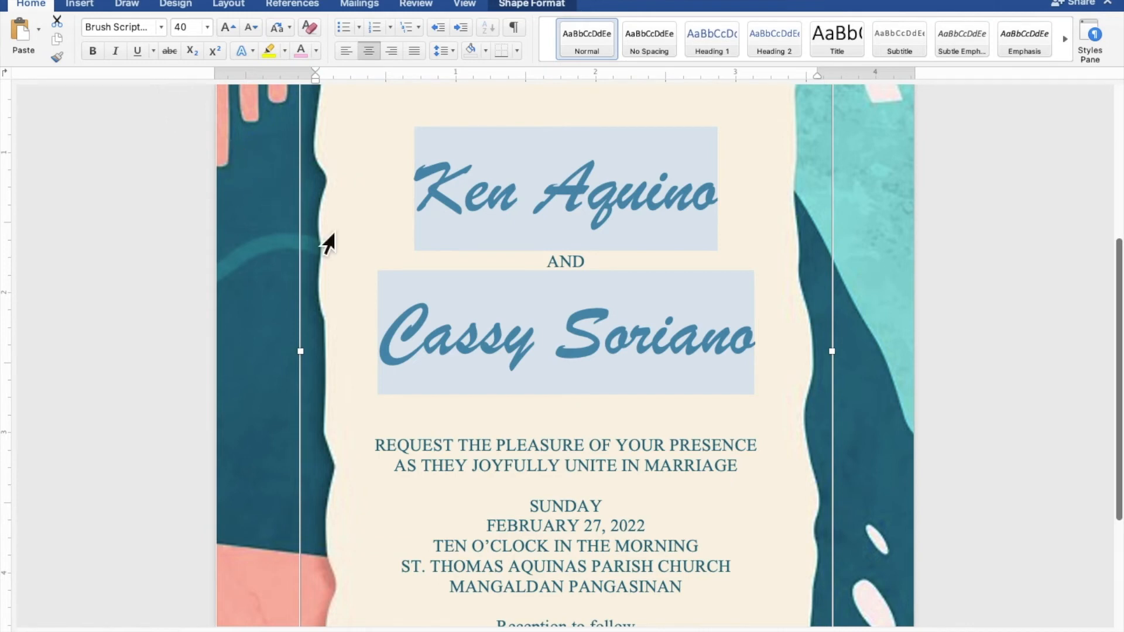
Format the closing line "Reception to follow" in Brush Script MT at size 12.
scroll(554, 398, "down", 3)
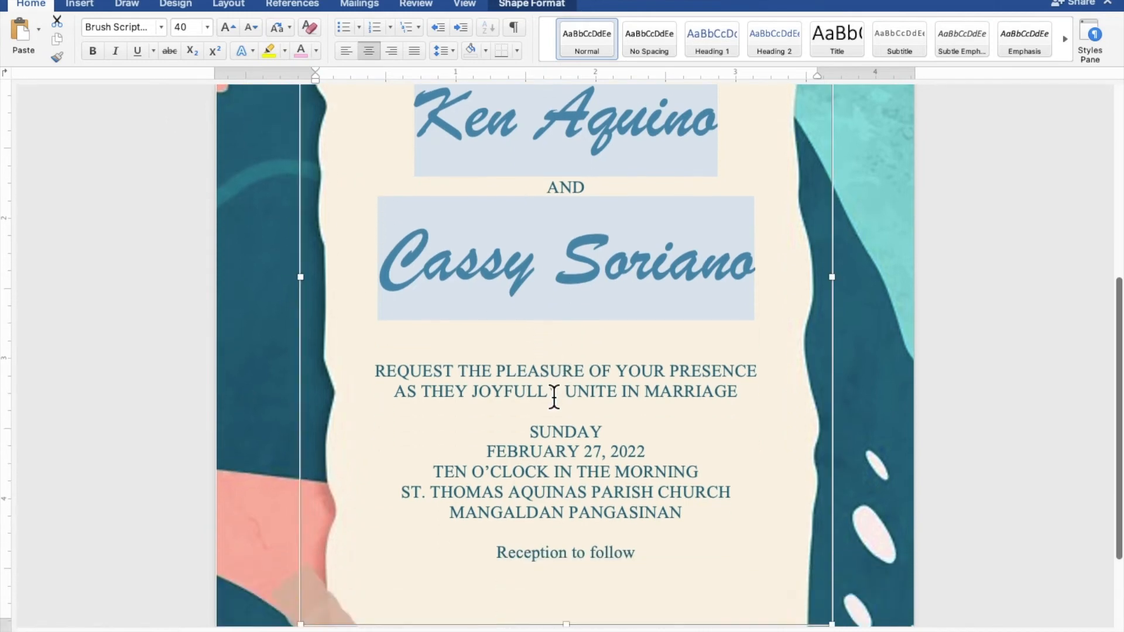
scroll(554, 398, "down", 3)
left_click(554, 398)
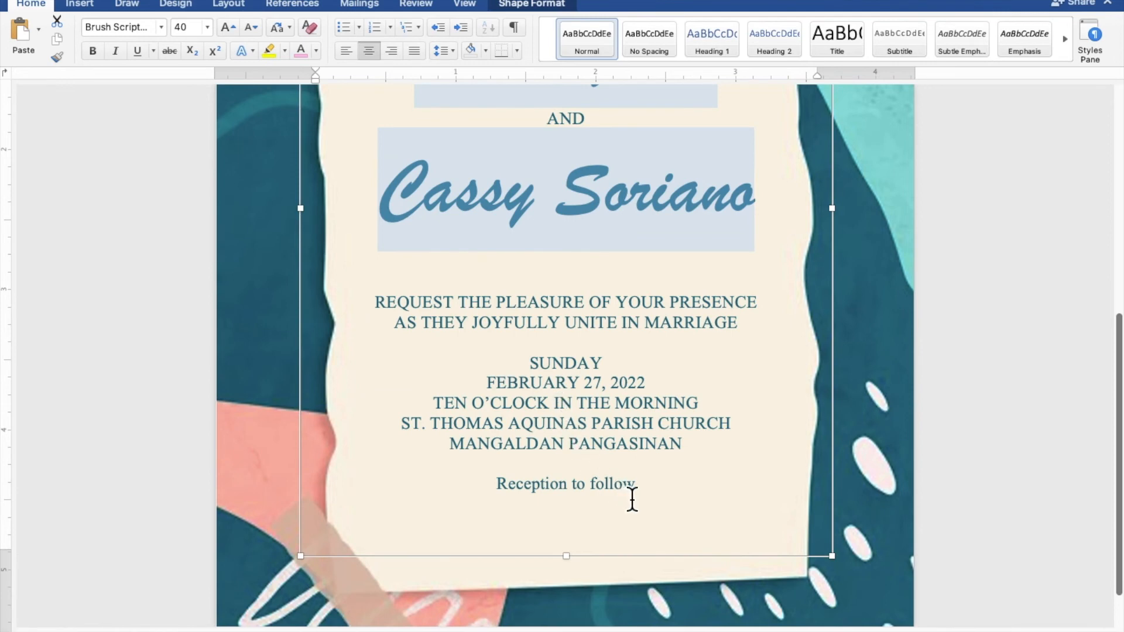
left_click_drag(650, 494, 533, 486)
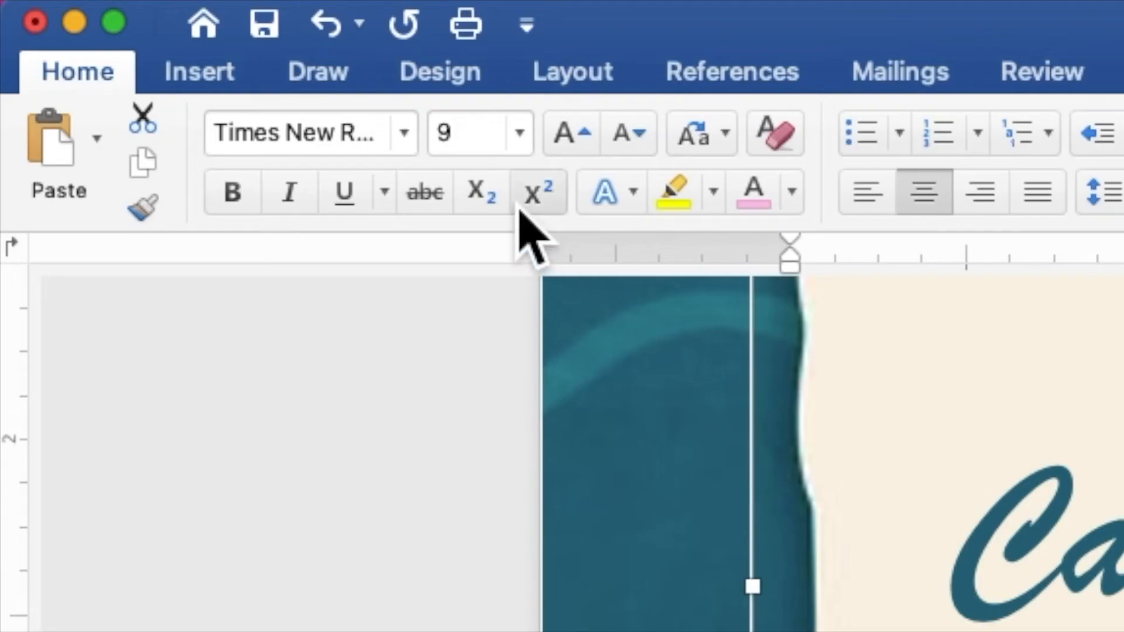
left_click(404, 133)
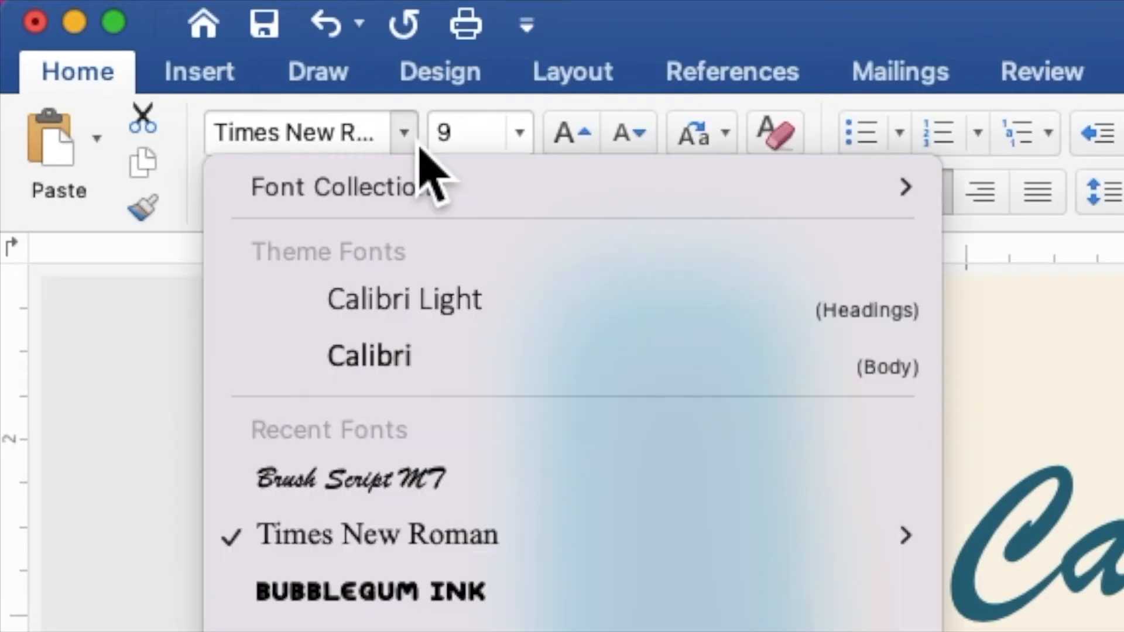
left_click(411, 479)
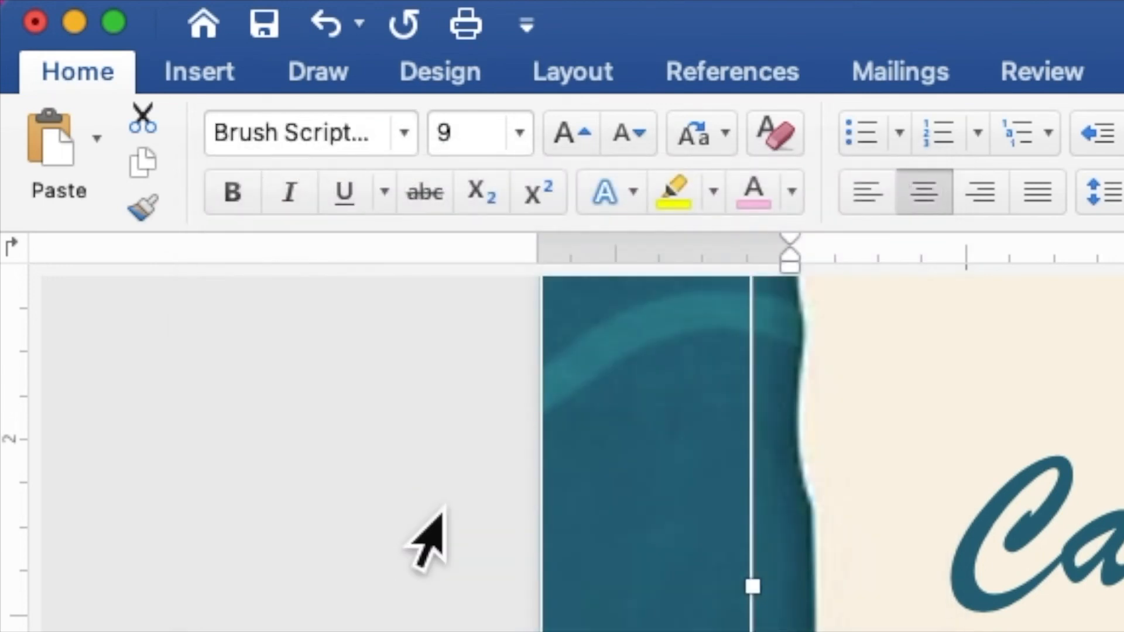
left_click(477, 132)
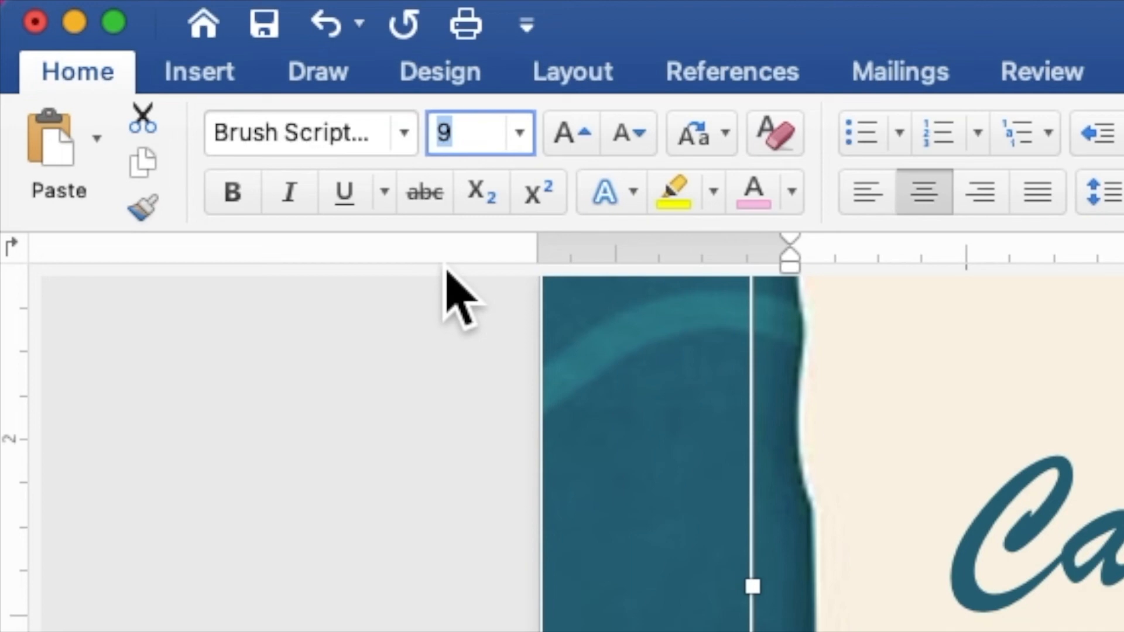
type("12")
key("Return")
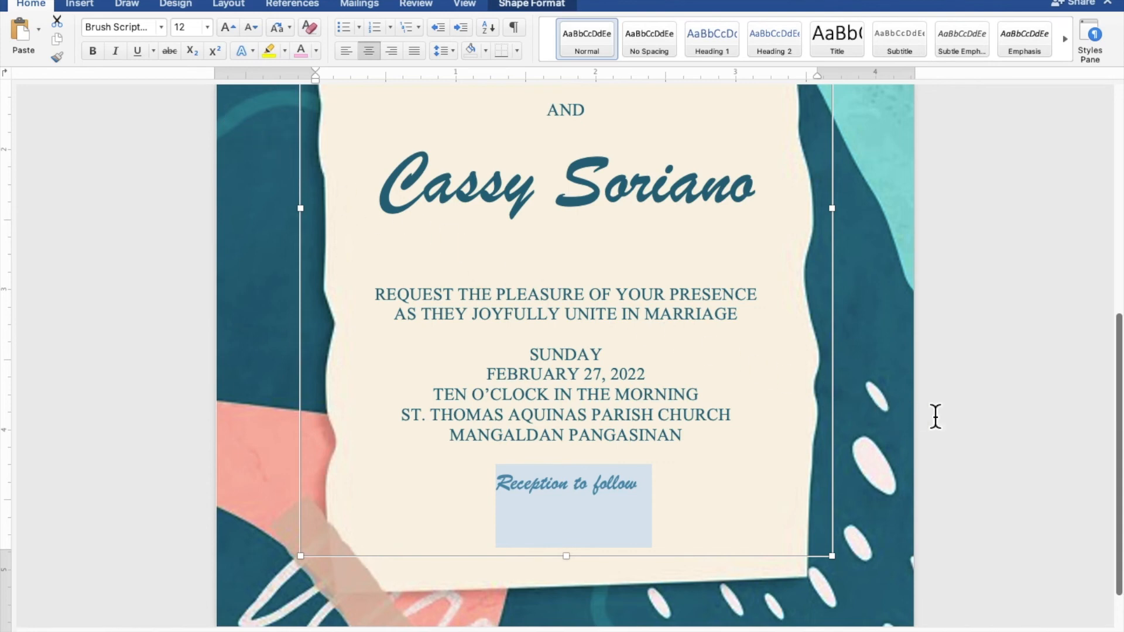
Extend the text shape's upper edge upward to near the top of the cream paper area.
scroll(994, 431, "down", 5)
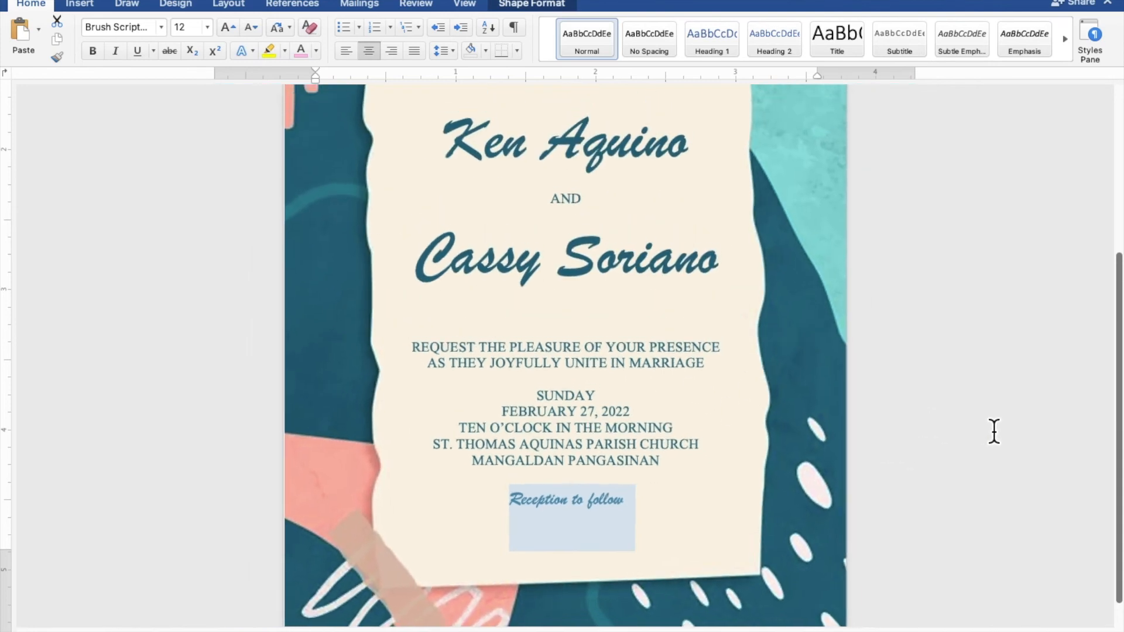
scroll(994, 431, "down", 3)
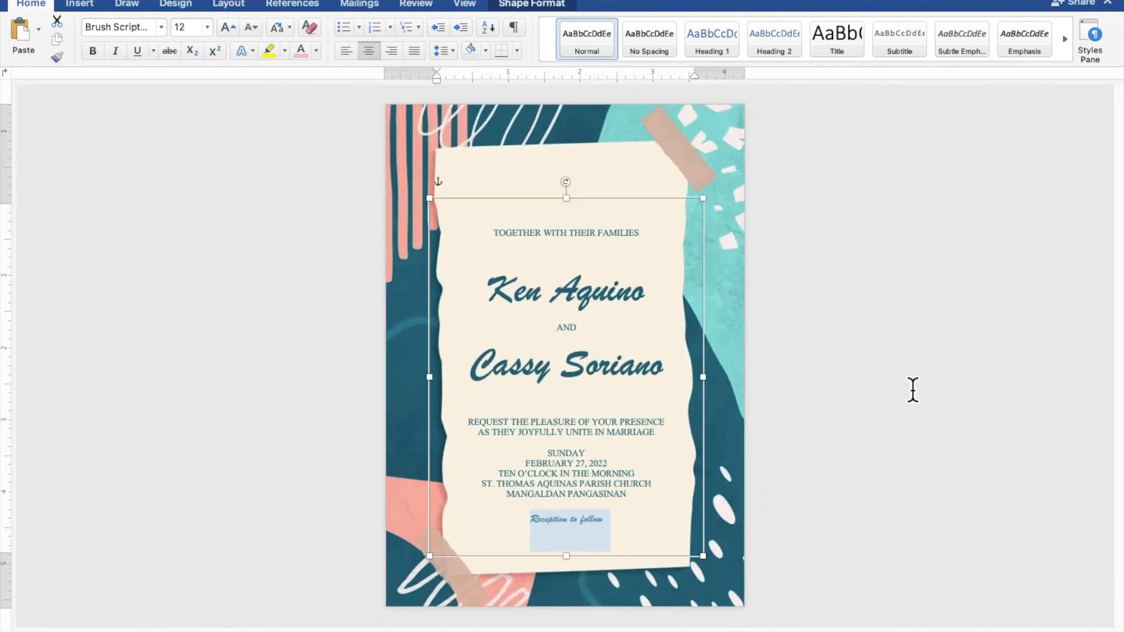
left_click_drag(576, 201, 577, 164)
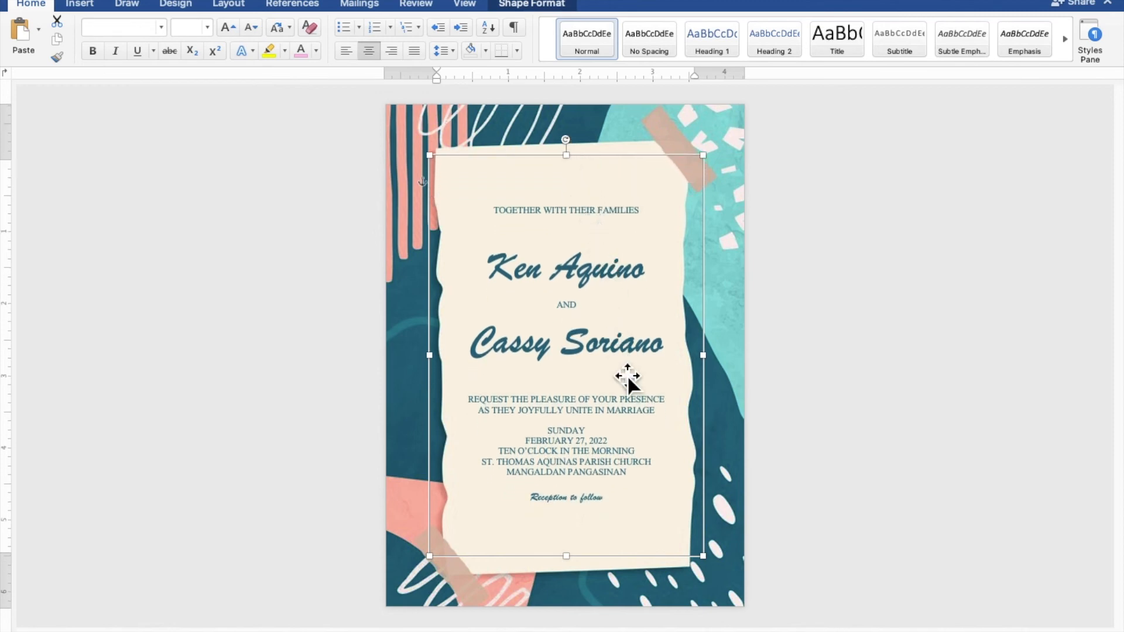
Add an extra blank line above "SUNDAY" and above "Reception to follow", and stretch the text shape's lower edge slightly downward.
left_click(613, 425)
key("Return")
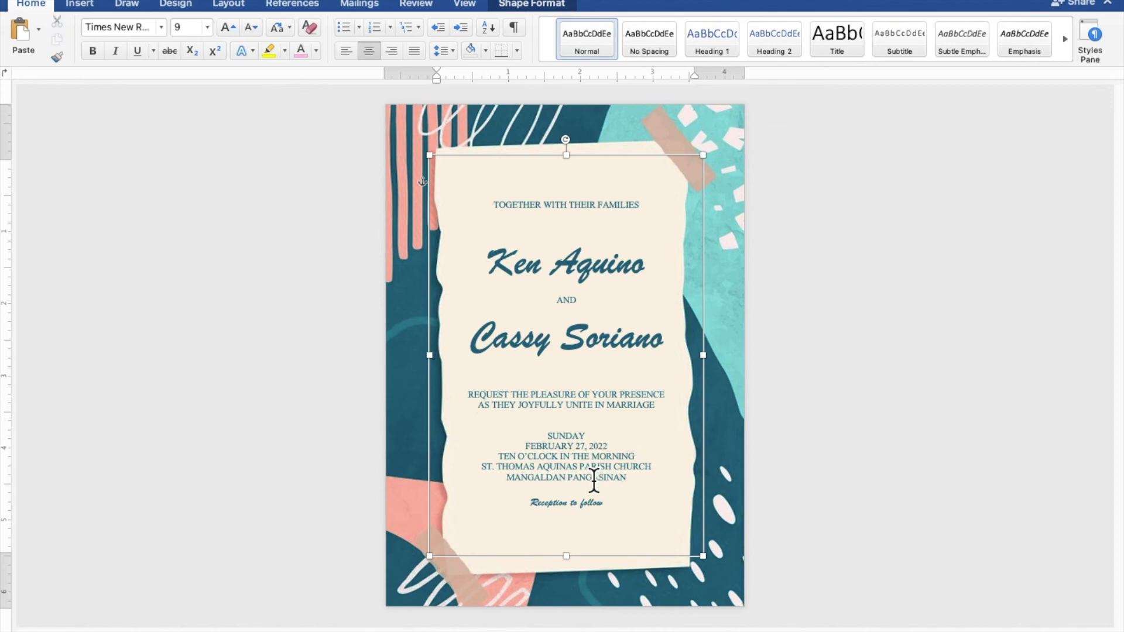
key("Return")
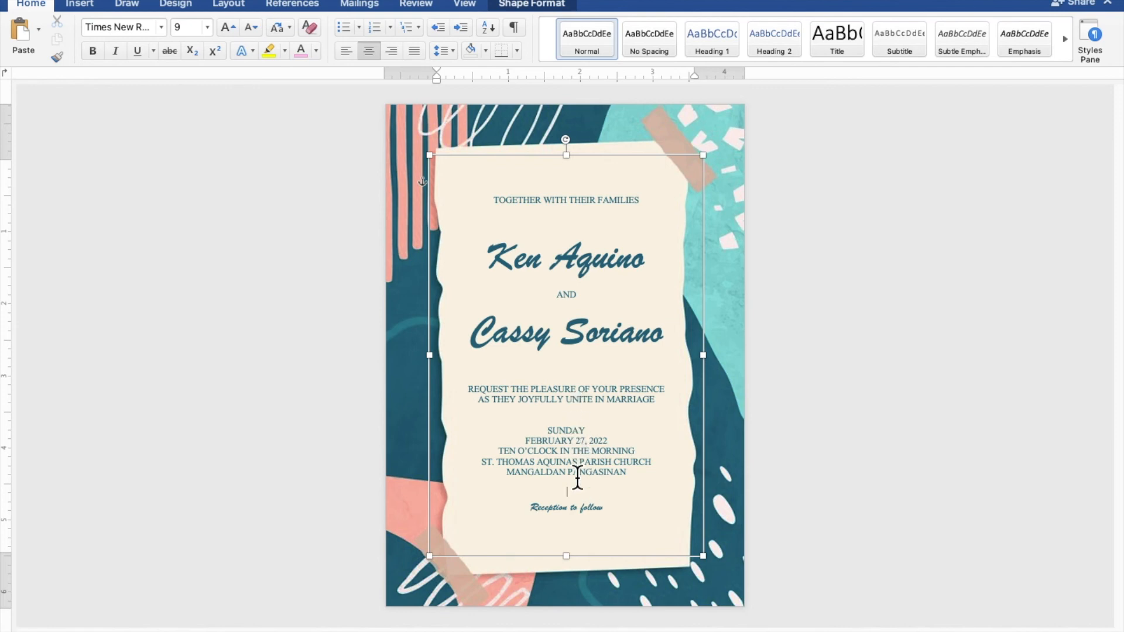
left_click_drag(579, 566, 579, 579)
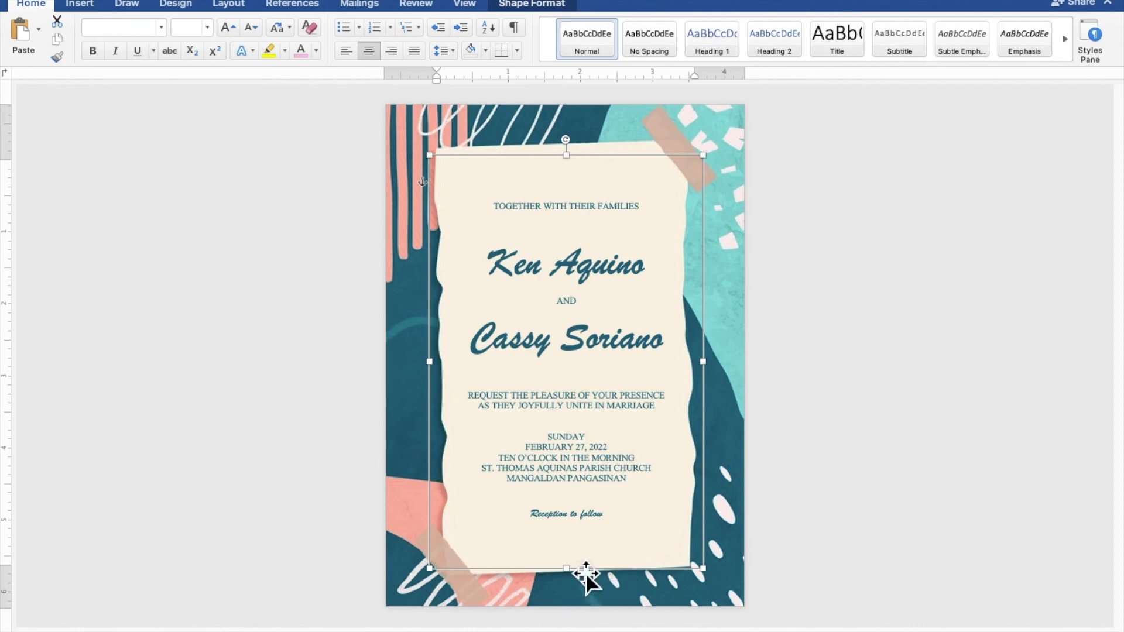
left_click(1003, 502)
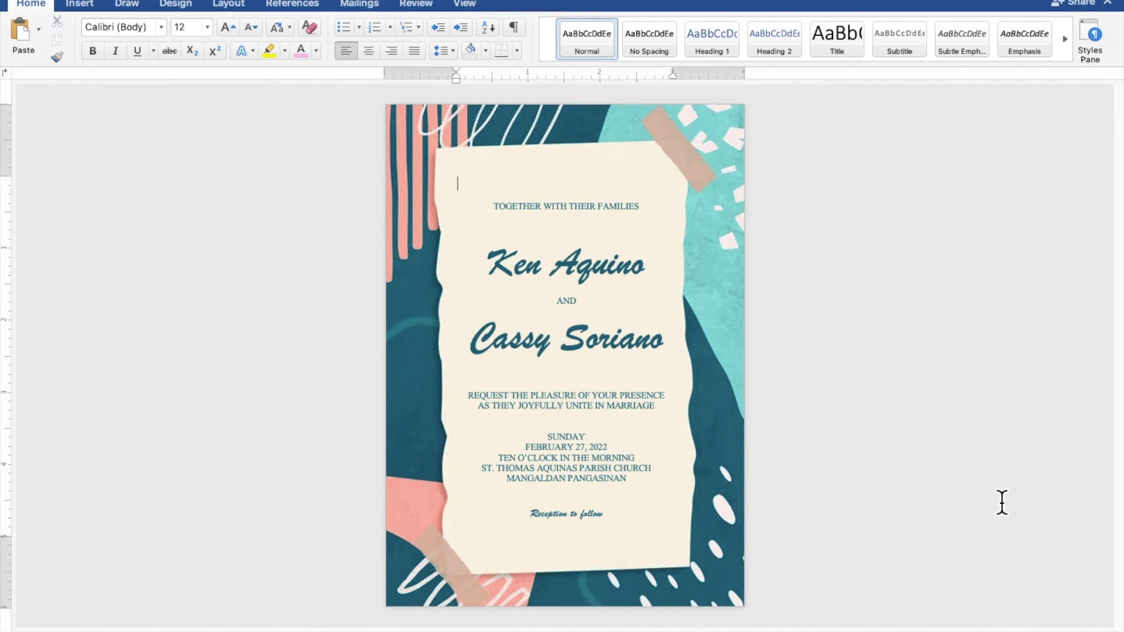